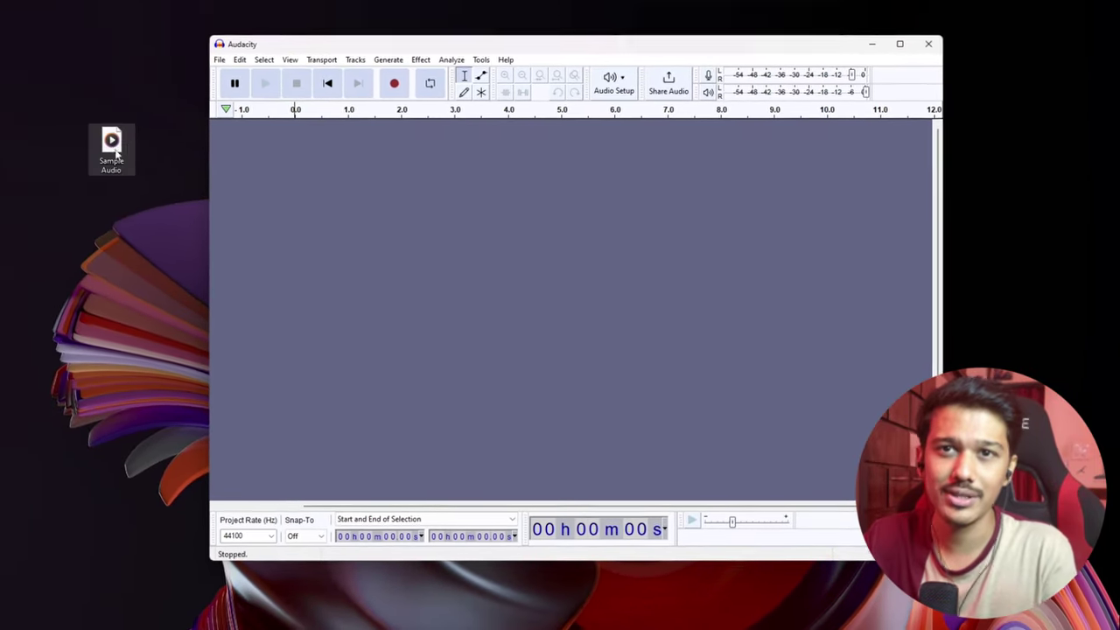
# Step: Import the Sample Audio file from the desktop into the empty Audacity project
pyautogui.click(111, 146)
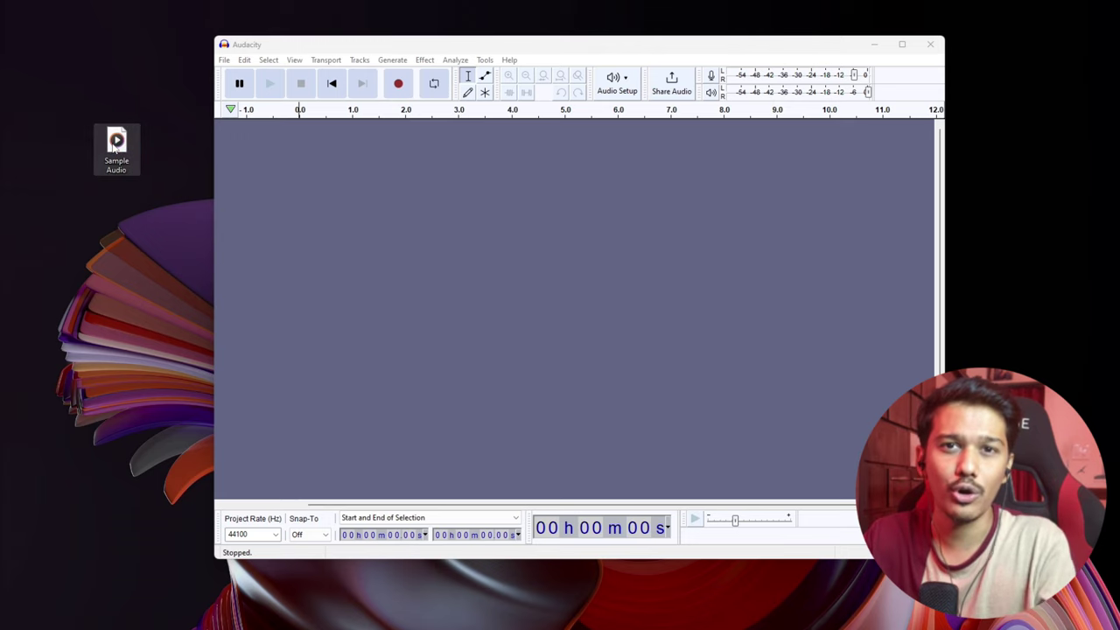
pyautogui.moveTo(114, 147); pyautogui.dragTo(350, 214)
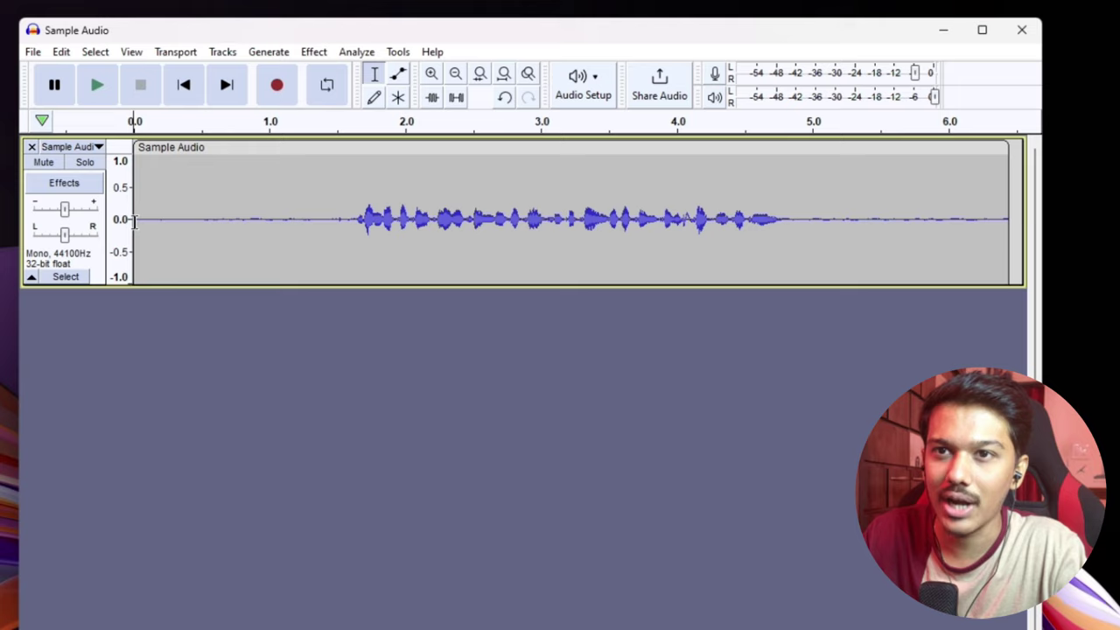
# Step: Locate the quiet section before the speech and play the original recording from about 0.6 s
pyautogui.moveTo(134, 221); pyautogui.dragTo(326, 221)
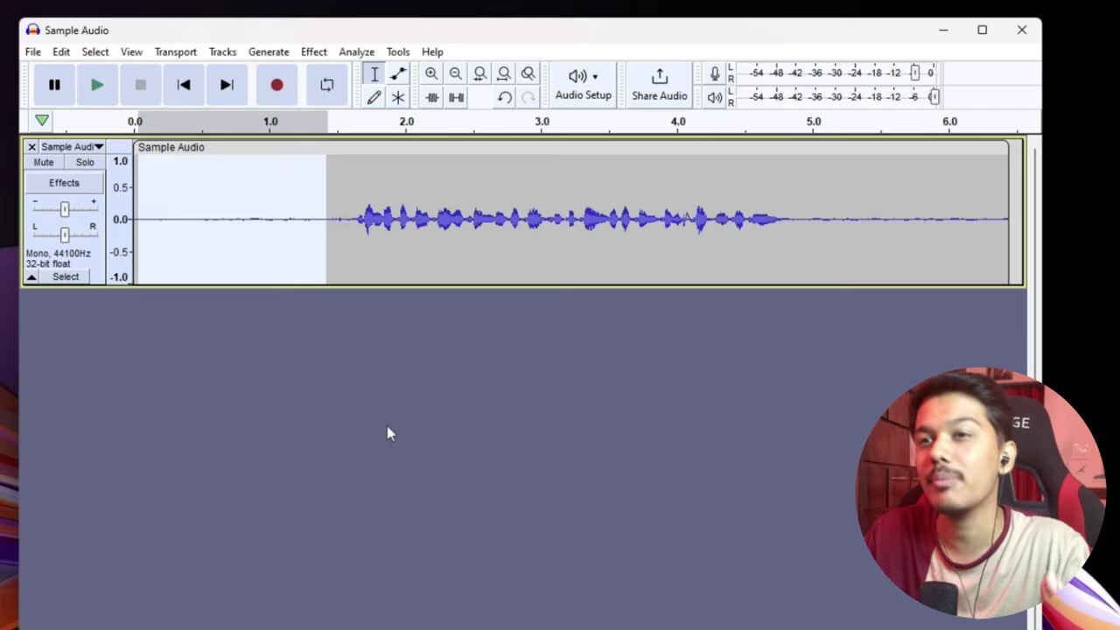
pyautogui.click(324, 236)
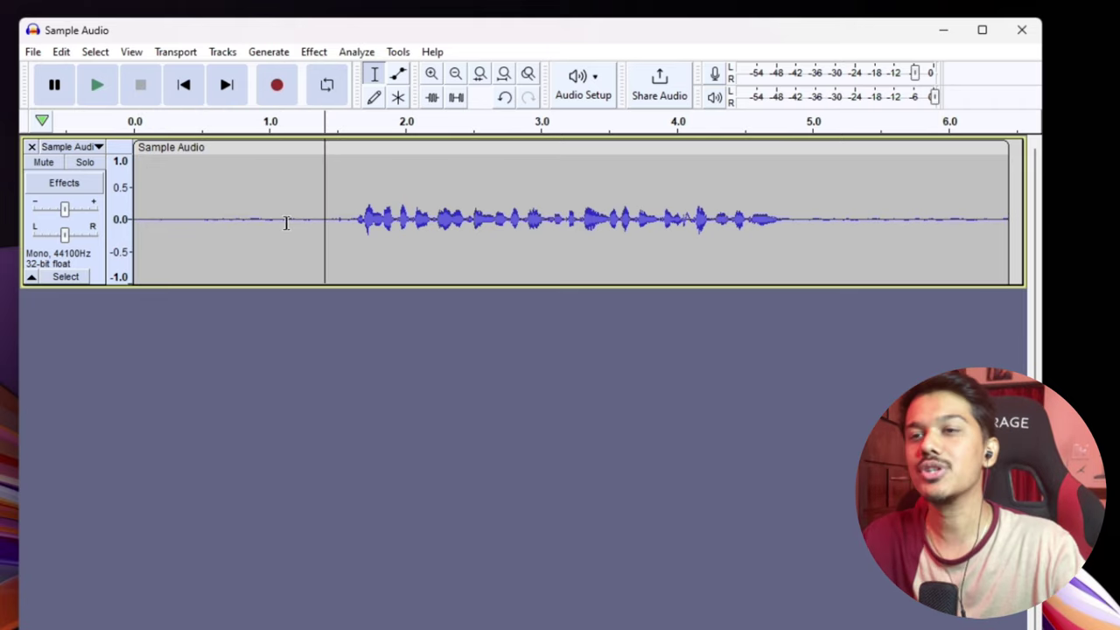
pyautogui.click(218, 214)
pyautogui.press('space')
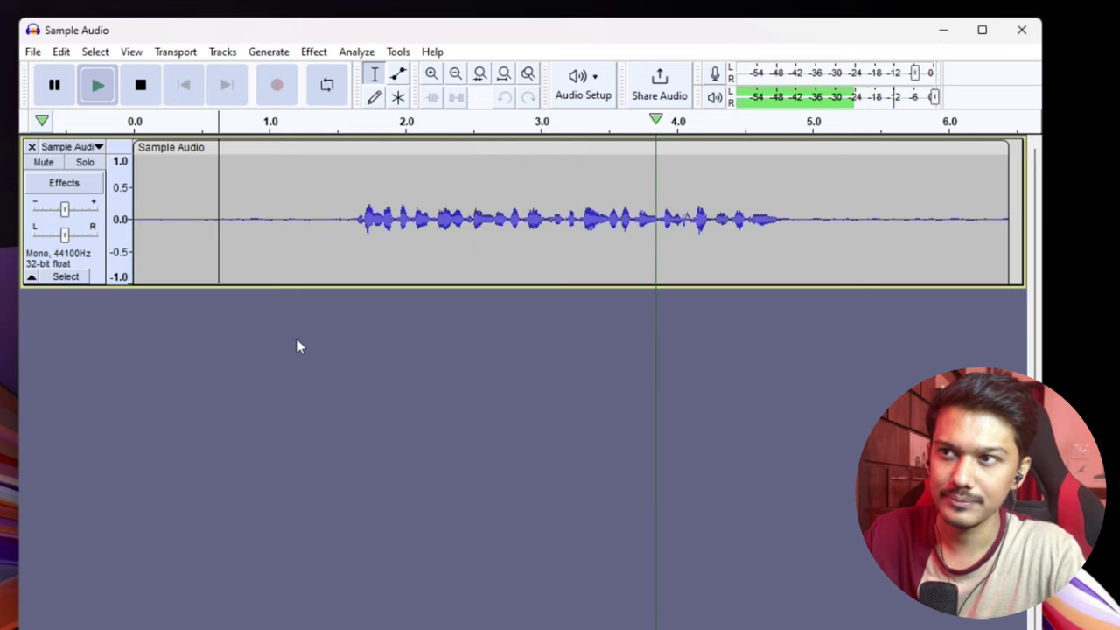
pyautogui.press('space')
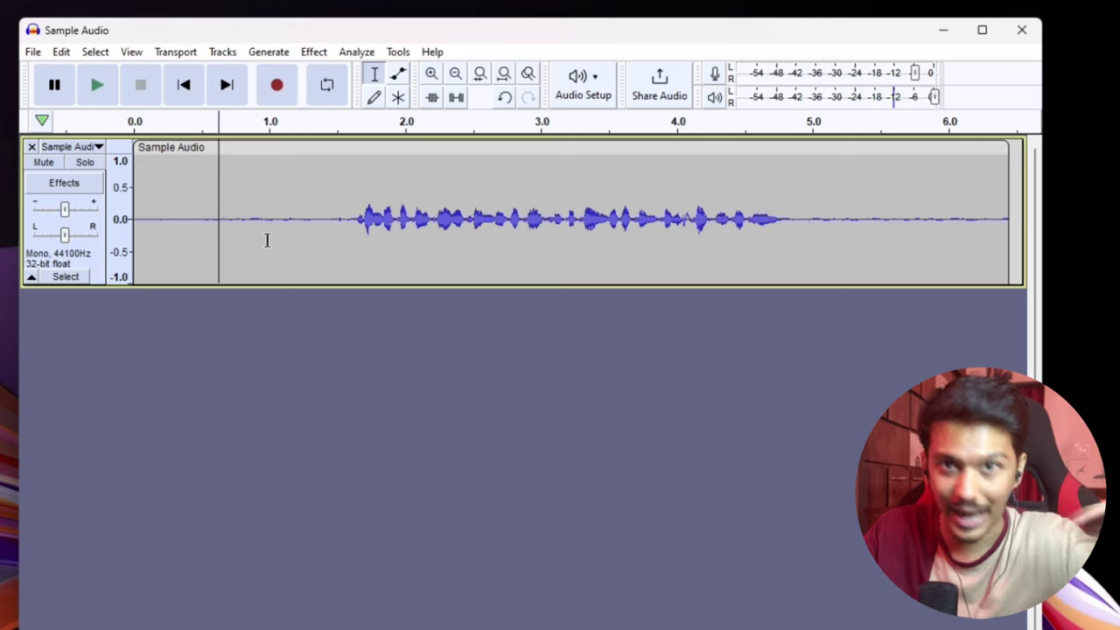
# Step: Play short parts of the quiet opening from about 0.4 s and 0.2 s to hear the background noise
pyautogui.moveTo(203, 228); pyautogui.dragTo(187, 223)
pyautogui.press('space')
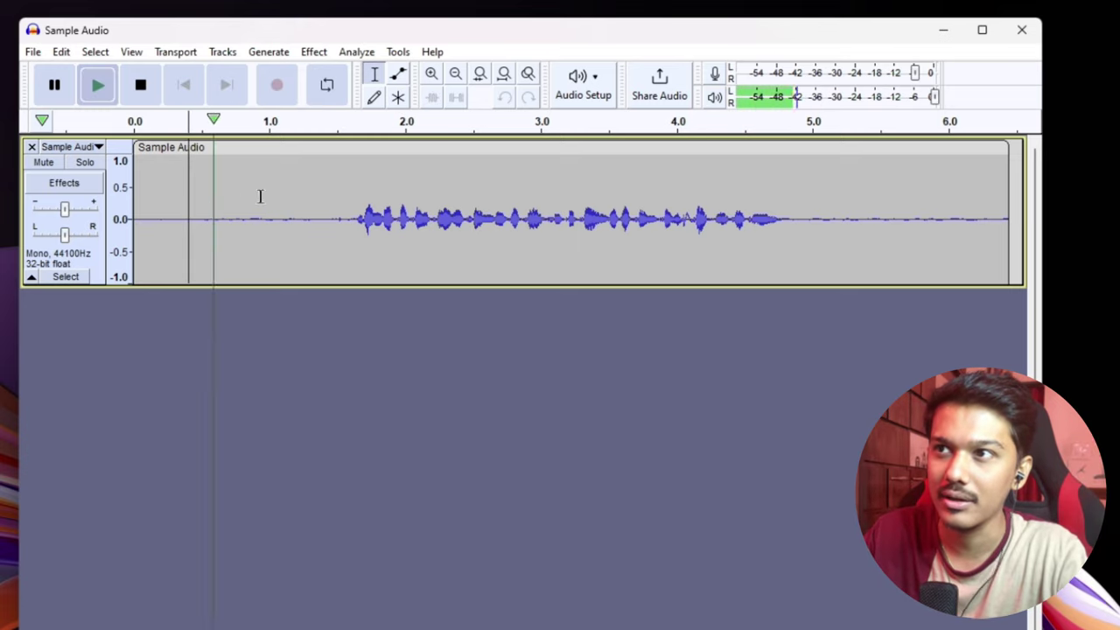
pyautogui.press('space')
pyautogui.click(157, 220)
pyautogui.press('space')
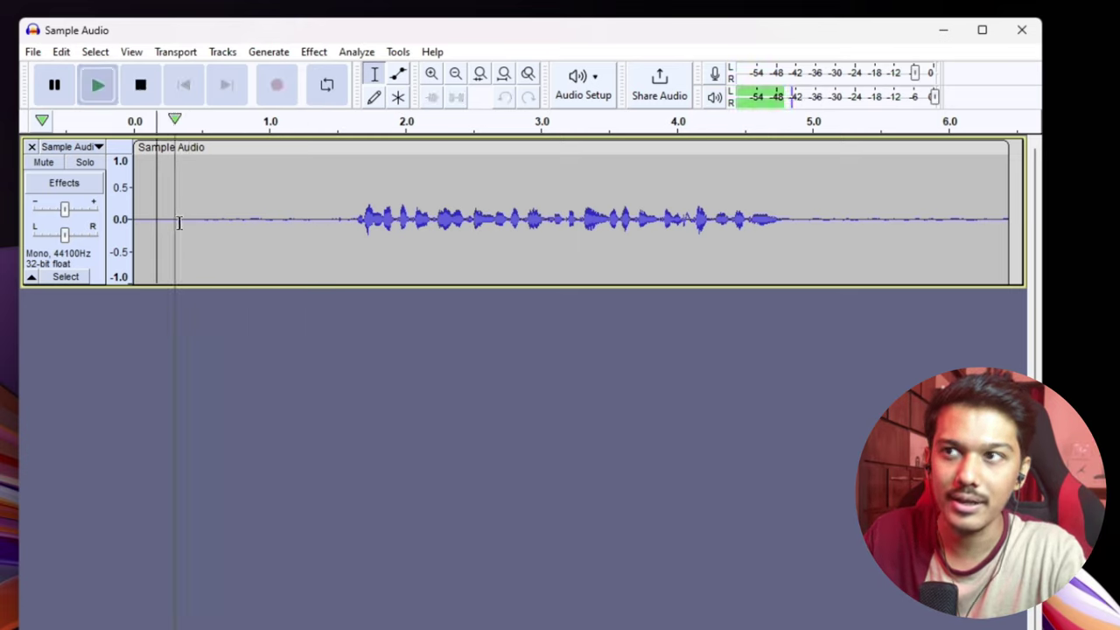
pyautogui.press('space')
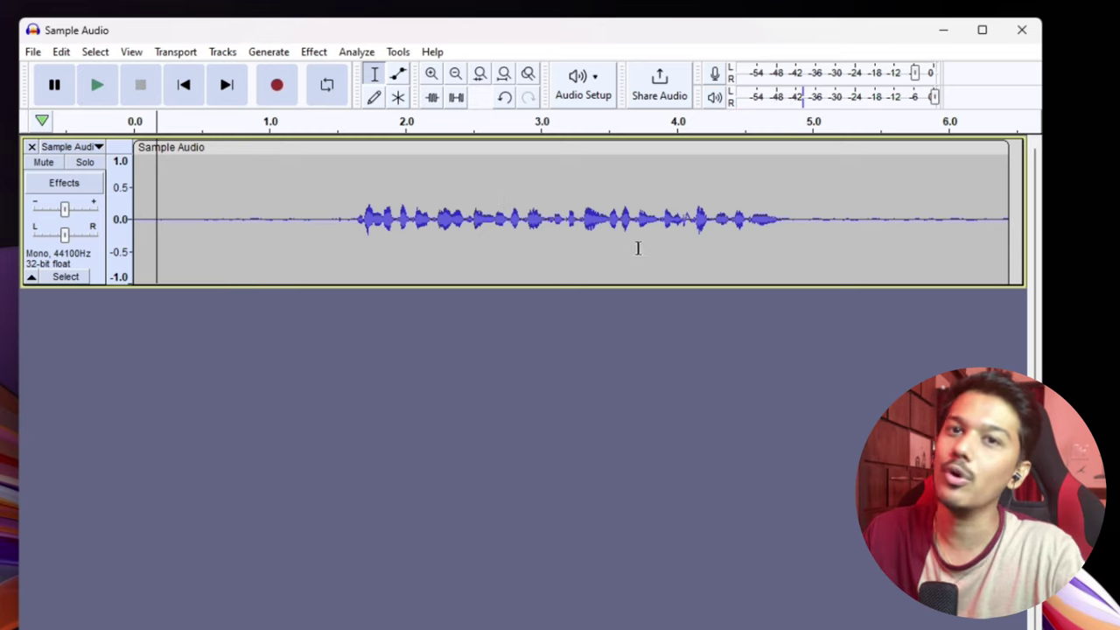
# Step: Apply the Compressor to the whole track with threshold -12 dB, noise floor -40 dB, ratio 2:1, attack 0.20 secs and release 1.0 secs
pyautogui.click(308, 254)
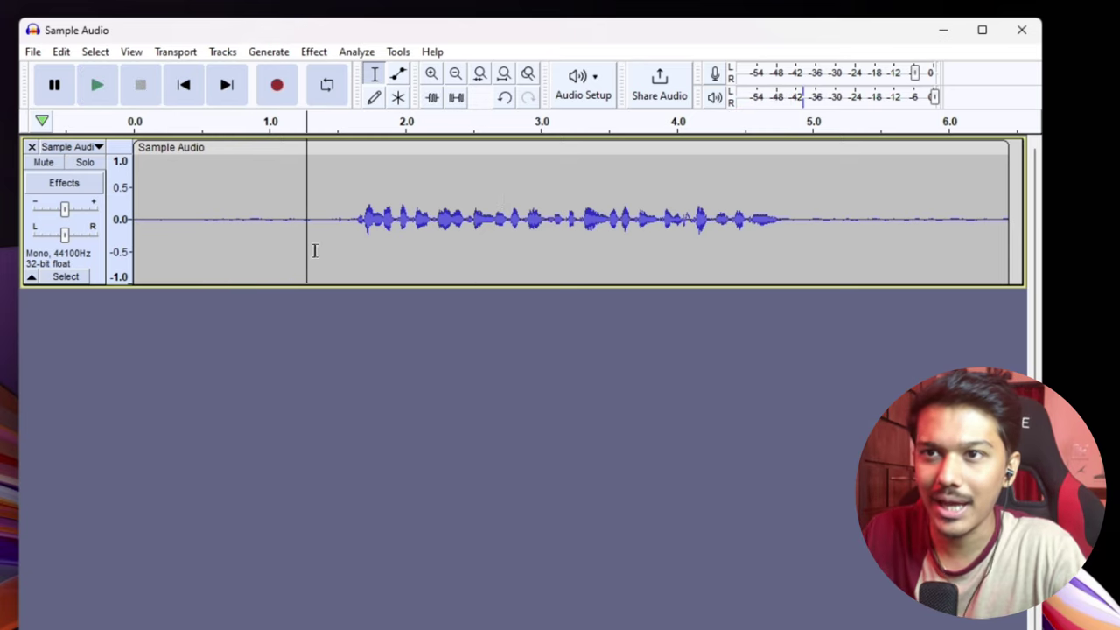
pyautogui.click(408, 238)
pyautogui.hotkey('ctrl', 'a')
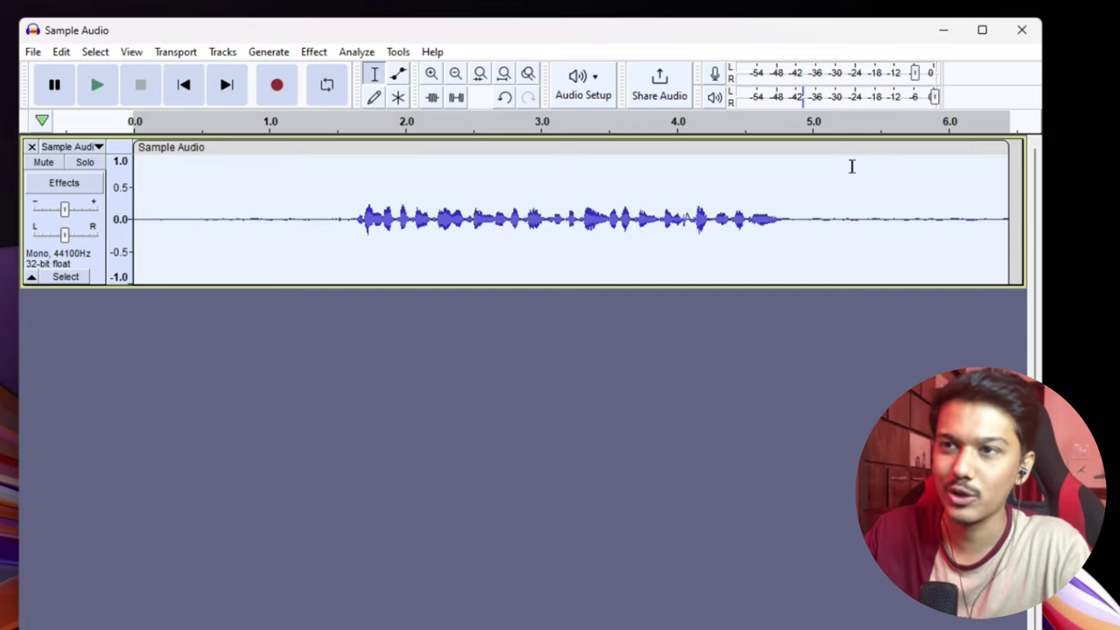
pyautogui.click(315, 51)
pyautogui.moveTo(385, 152)
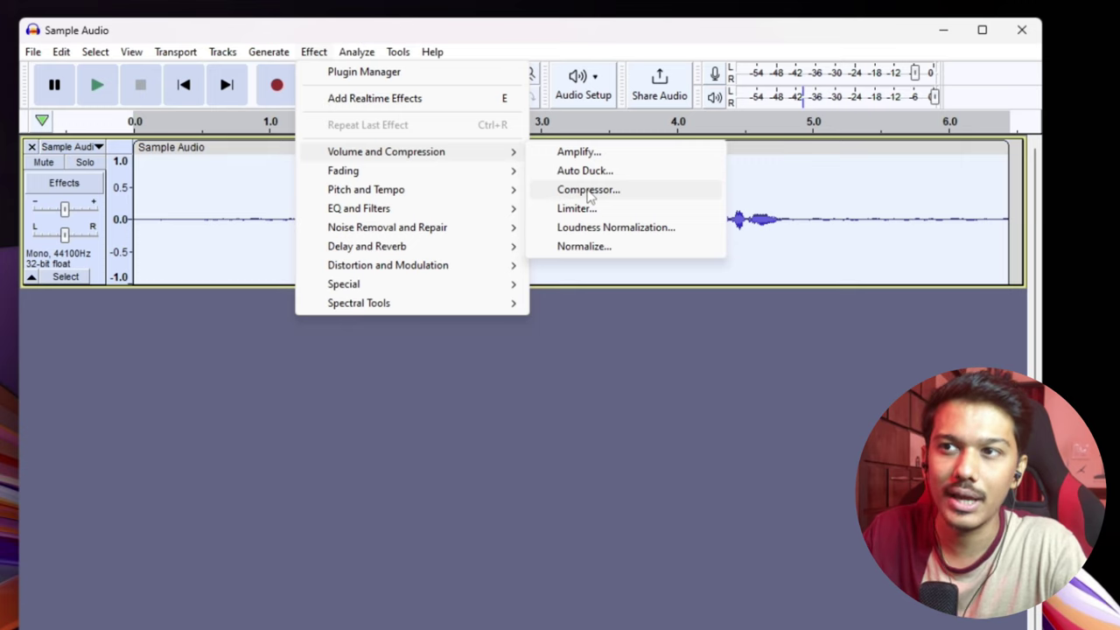
pyautogui.click(589, 190)
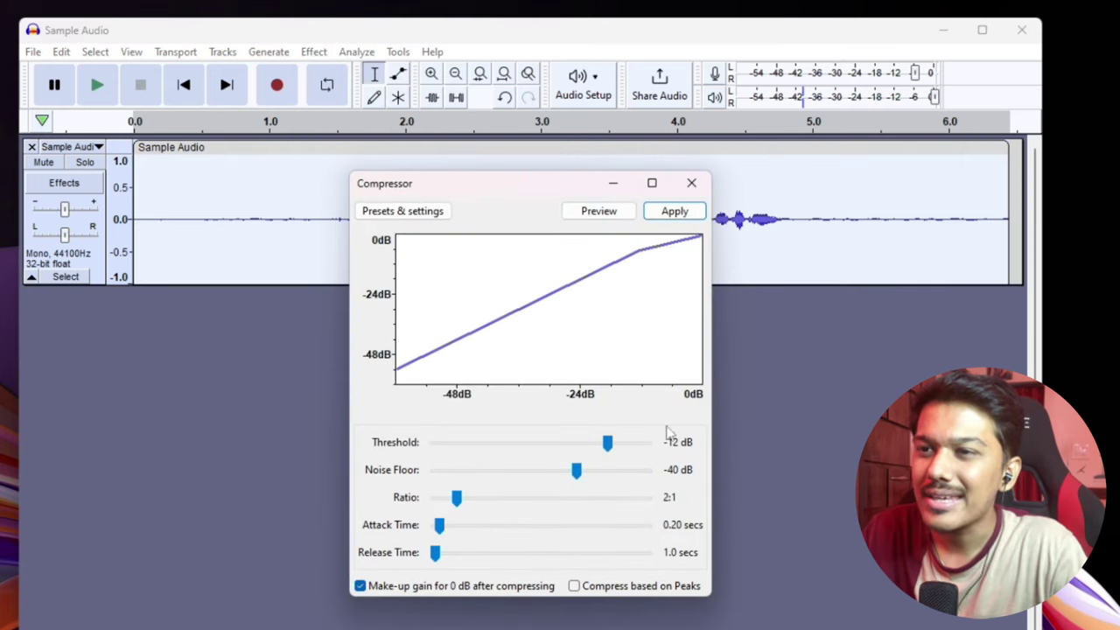
pyautogui.click(670, 216)
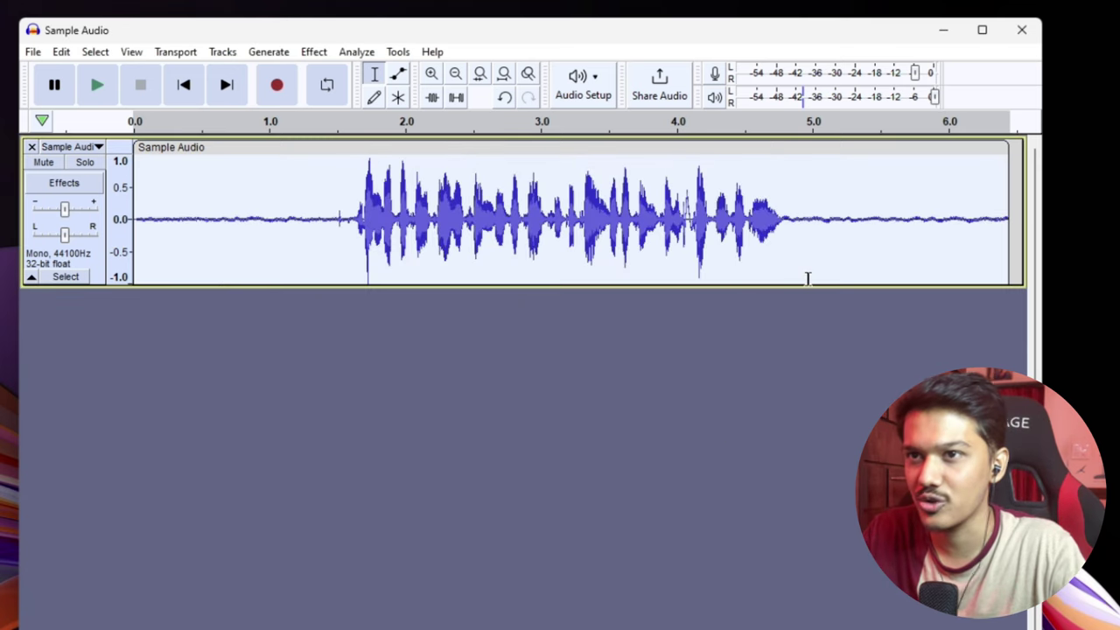
# Step: Play the compressed recording from about 0.1 s, including a replay of the quiet opening to check its background noise
pyautogui.click(149, 218)
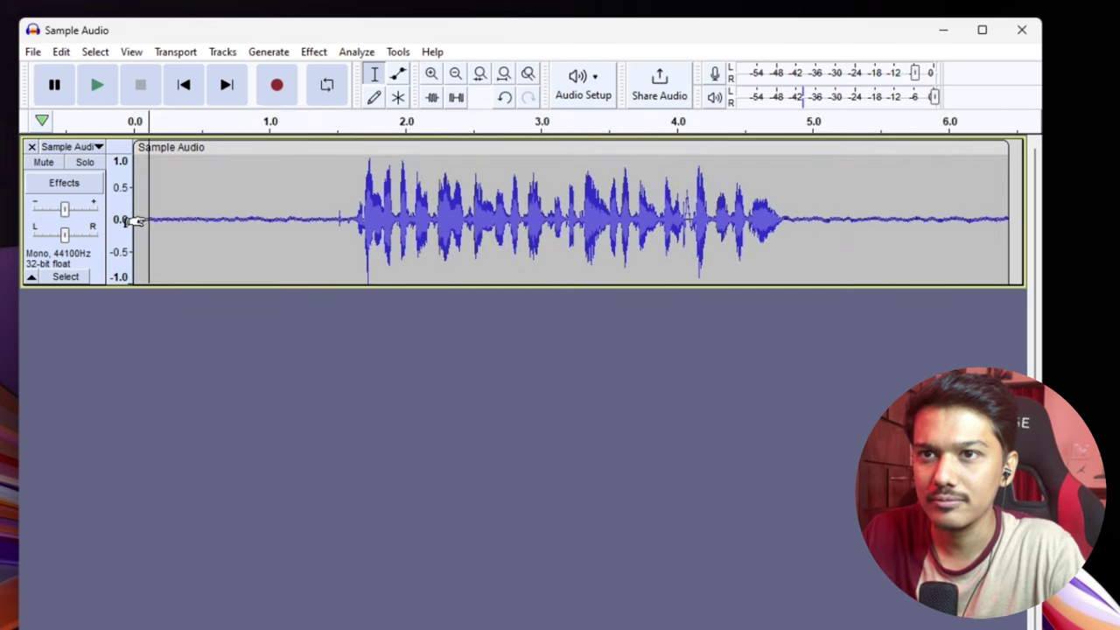
pyautogui.press('space')
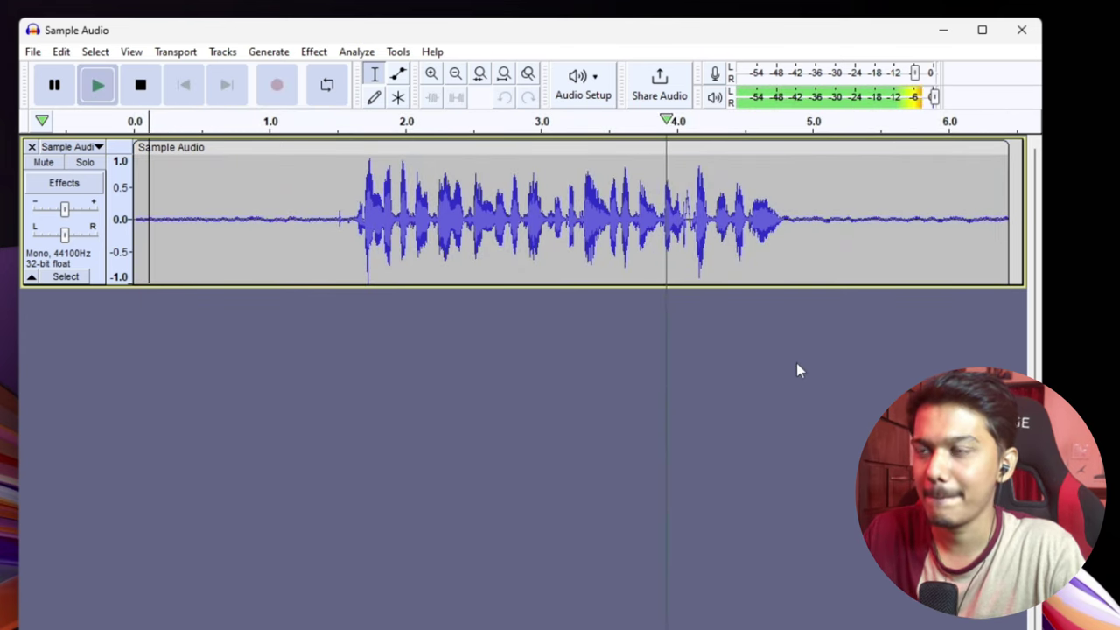
pyautogui.press('space')
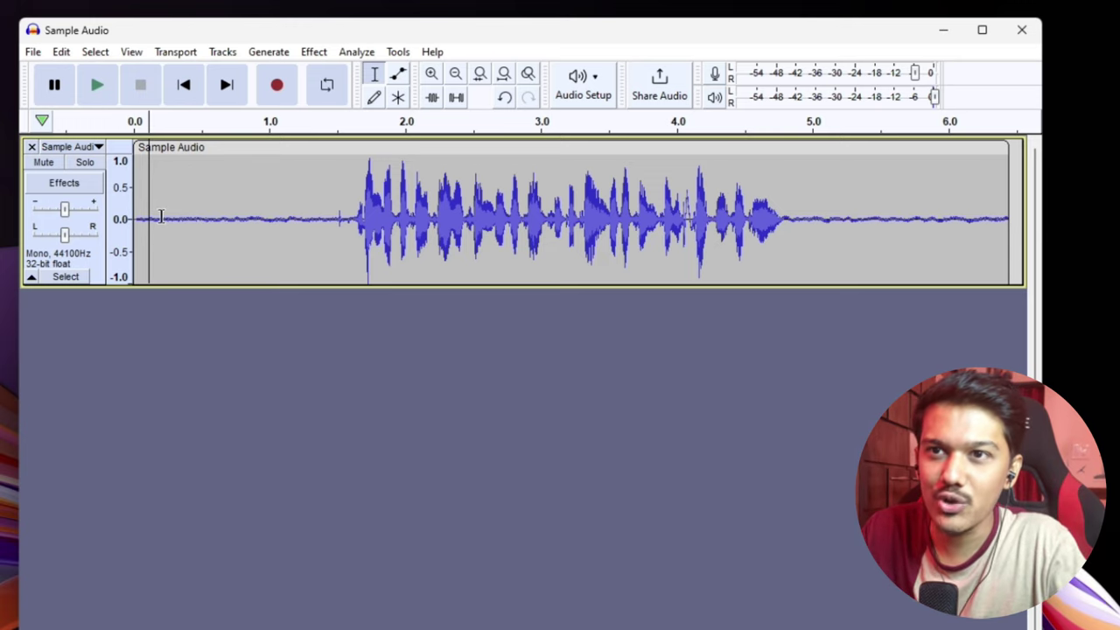
pyautogui.moveTo(161, 216); pyautogui.dragTo(306, 231)
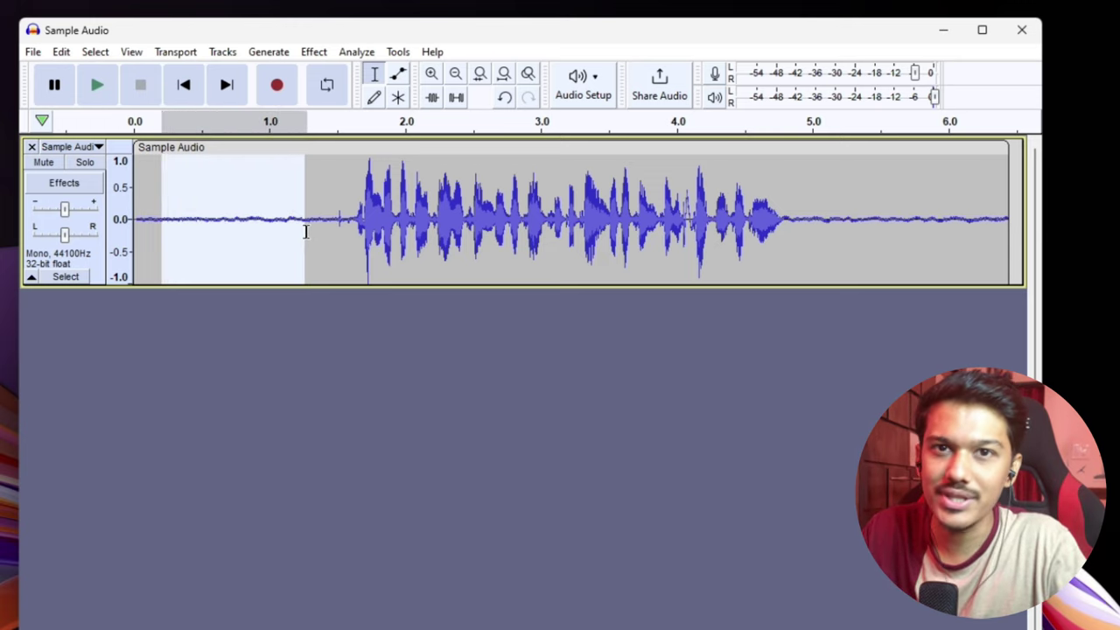
pyautogui.click(164, 220)
pyautogui.press('space')
pyautogui.press('space')
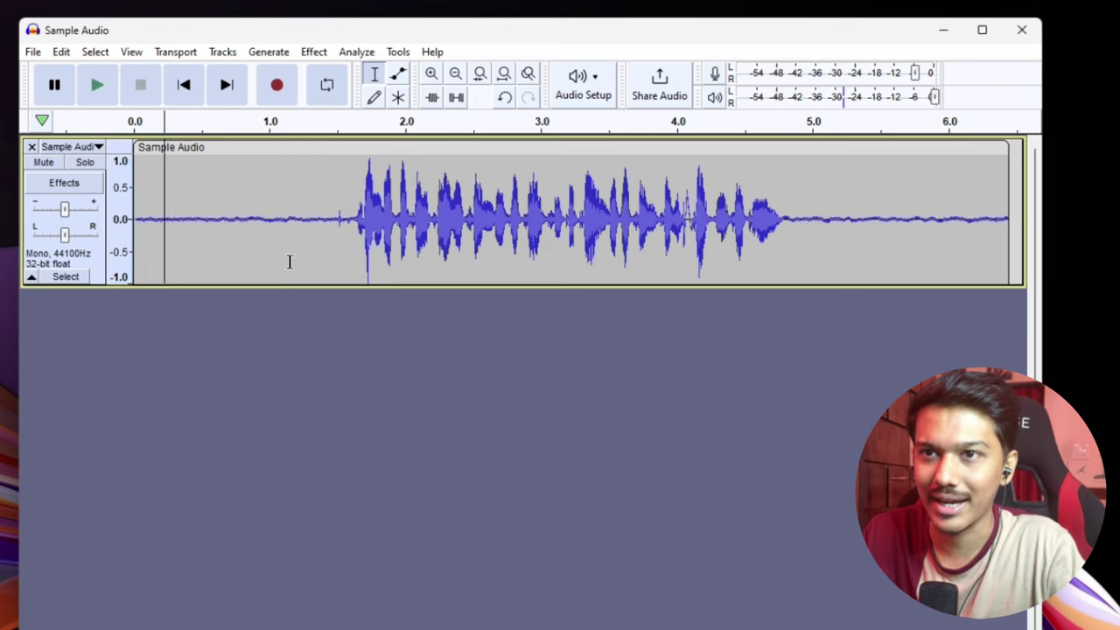
# Step: Apply Loudness Normalization to the whole track, setting perceived loudness to -23.0 LUFS with mono treated as dual-mono
pyautogui.click(317, 258)
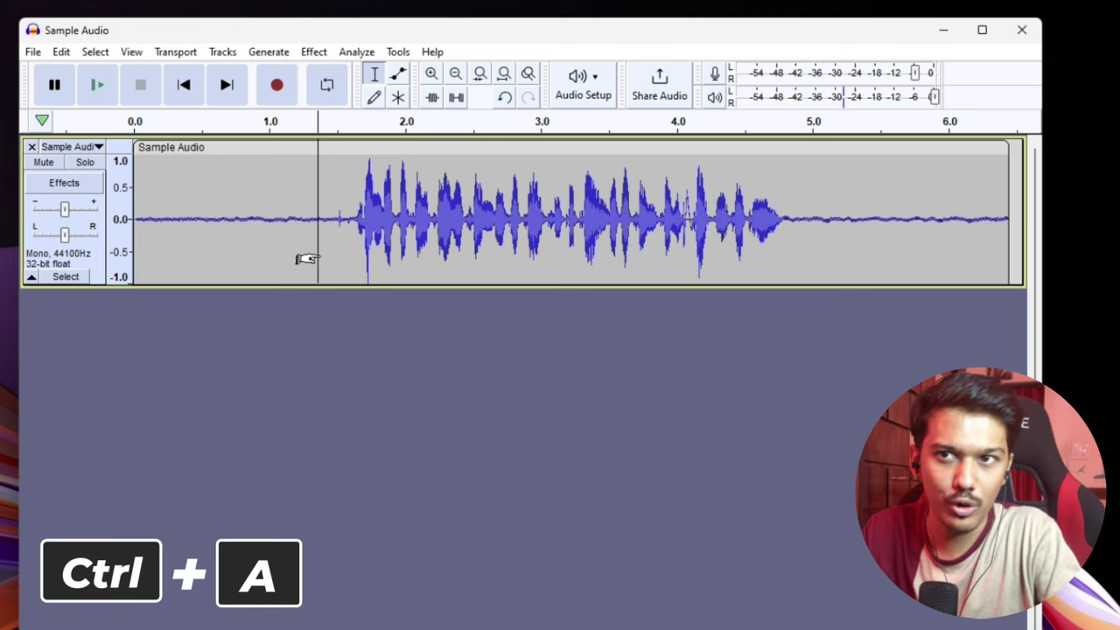
pyautogui.hotkey('ctrl', 'a')
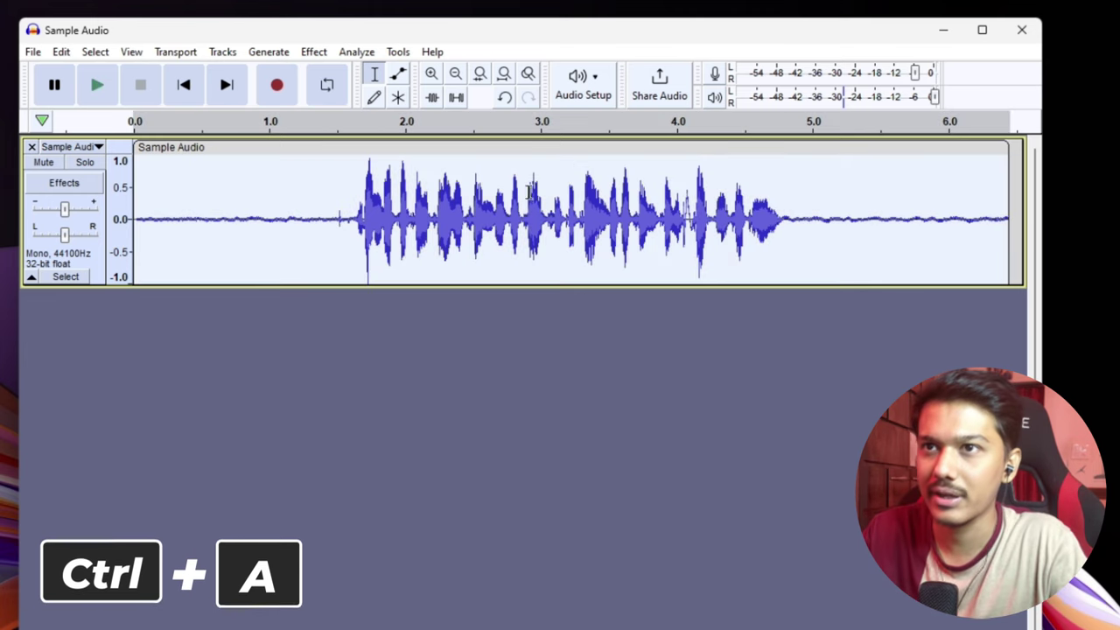
pyautogui.click(313, 51)
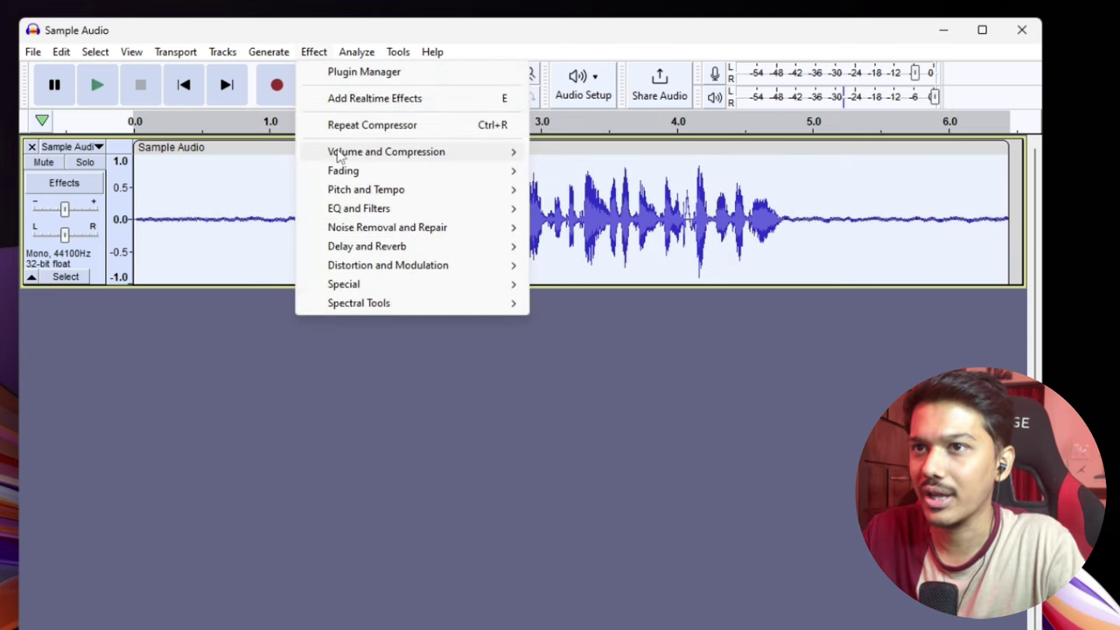
pyautogui.moveTo(340, 155)
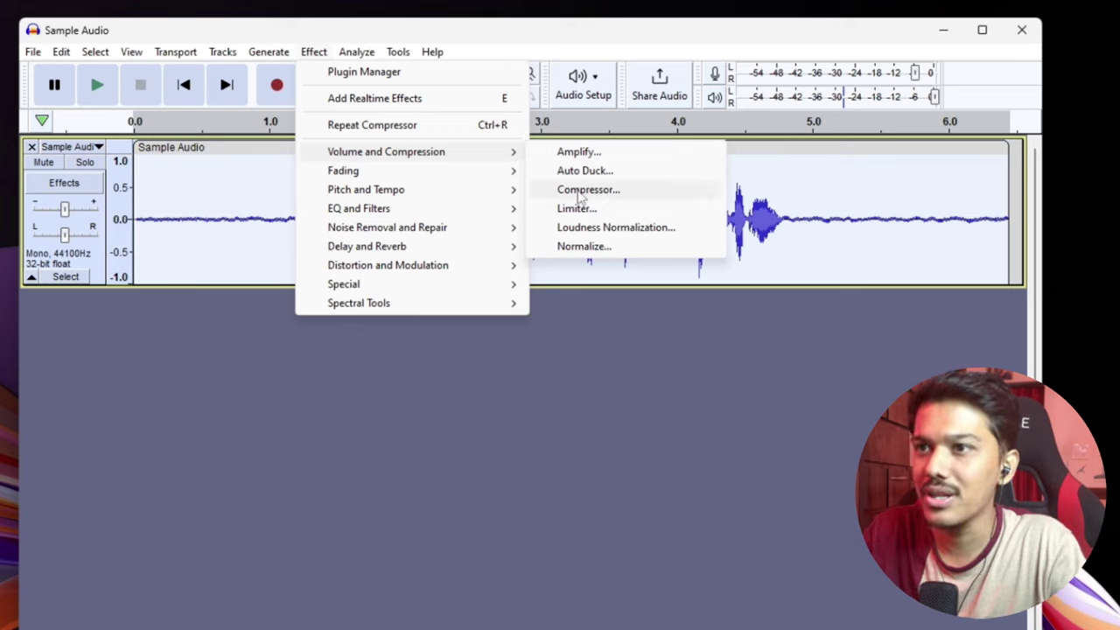
pyautogui.click(627, 231)
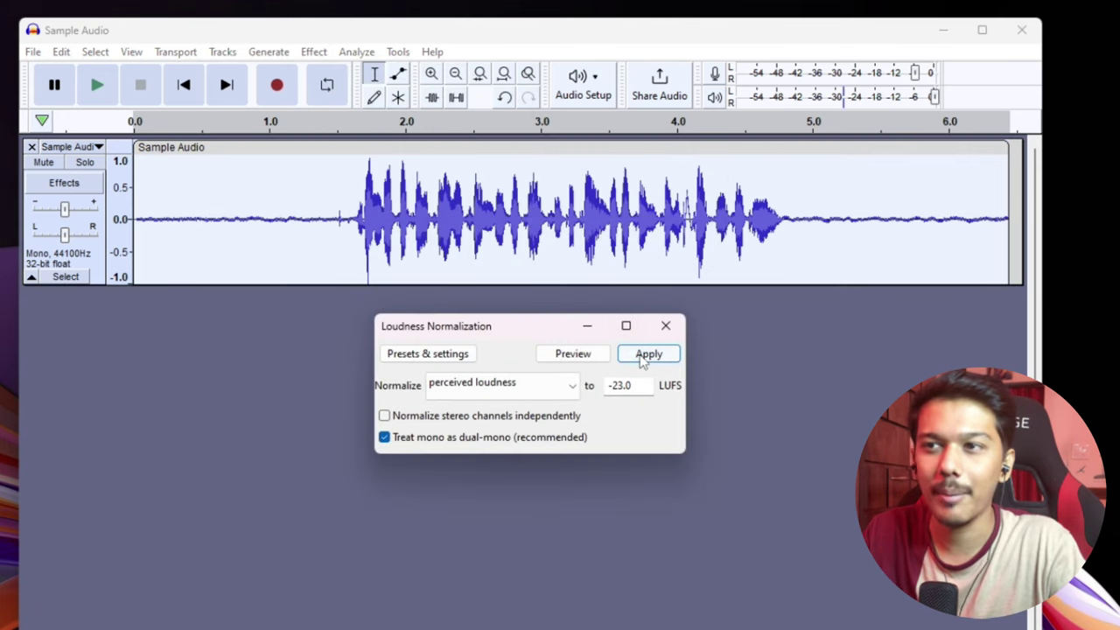
pyautogui.click(648, 354)
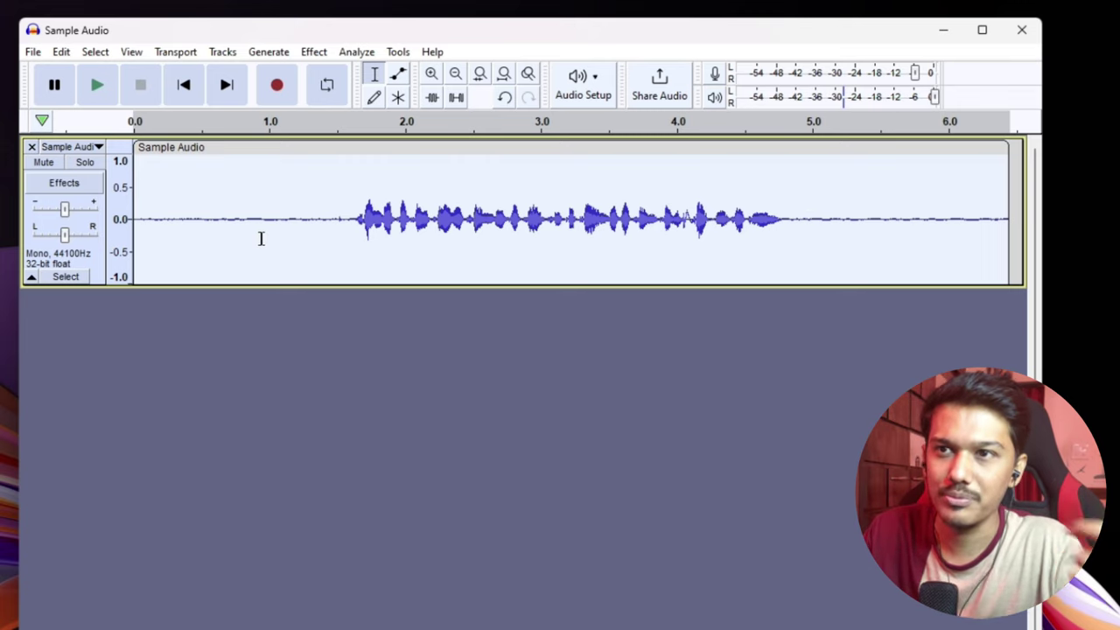
# Step: Play the normalized recording from about 0.6 s through the speech
pyautogui.click(213, 219)
pyautogui.press('space')
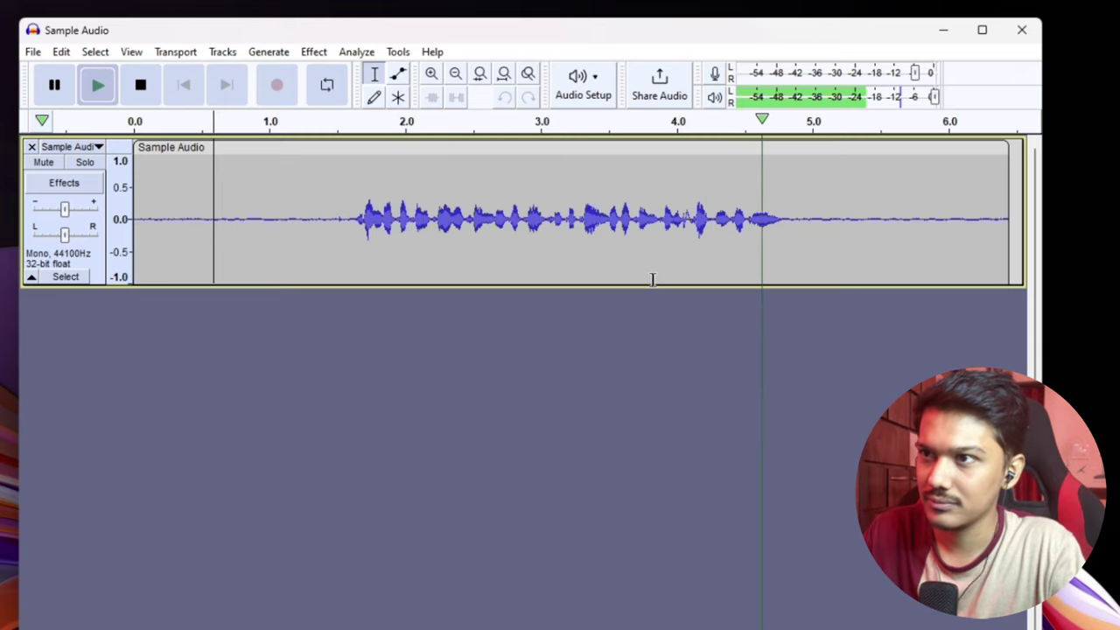
pyautogui.press('space')
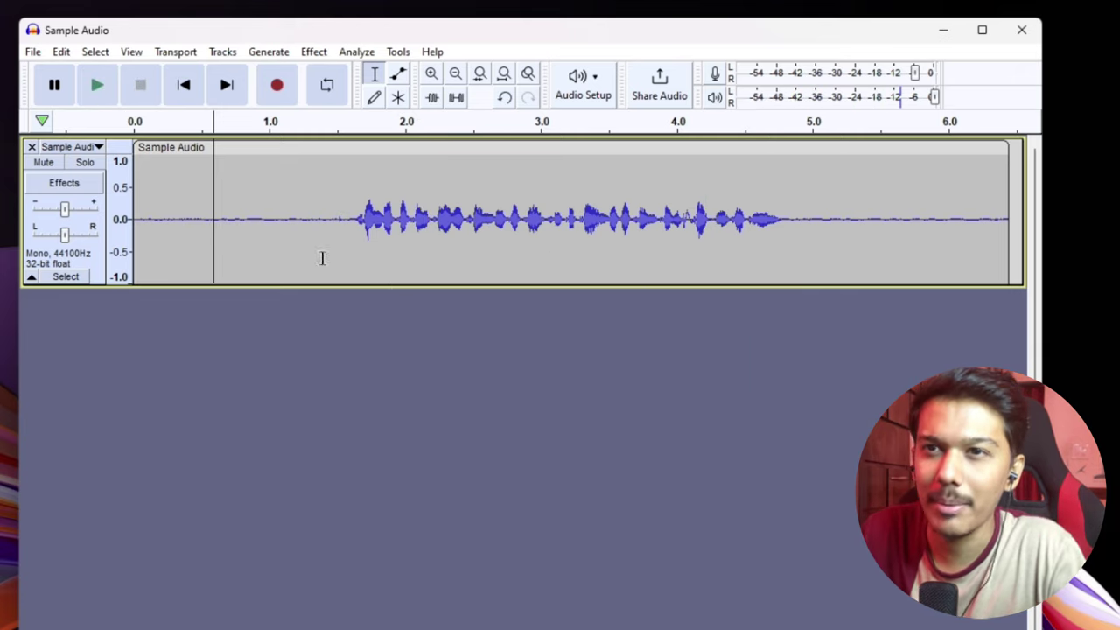
# Step: Play the quiet section before the speech to check the background noise left in the normalized track
pyautogui.moveTo(147, 224); pyautogui.dragTo(320, 238)
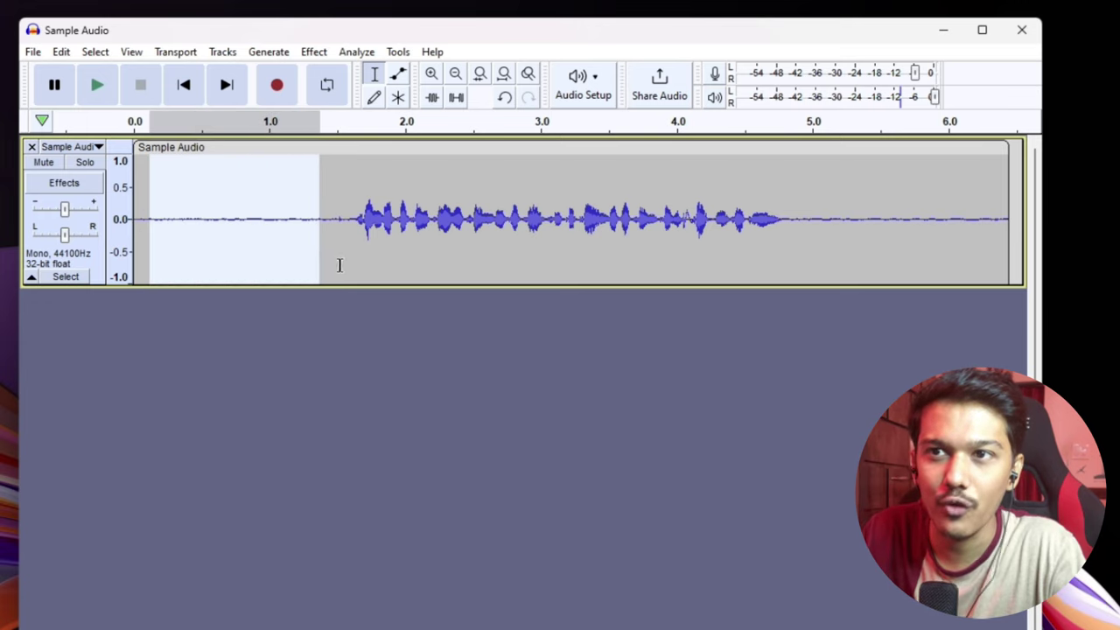
pyautogui.press('space')
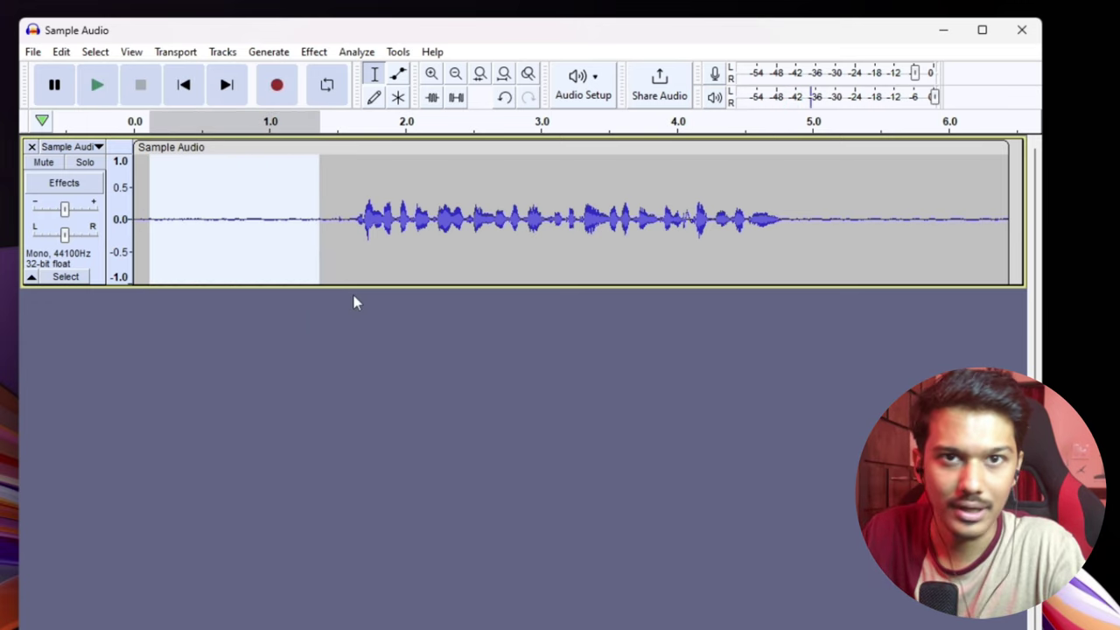
pyautogui.click(366, 385)
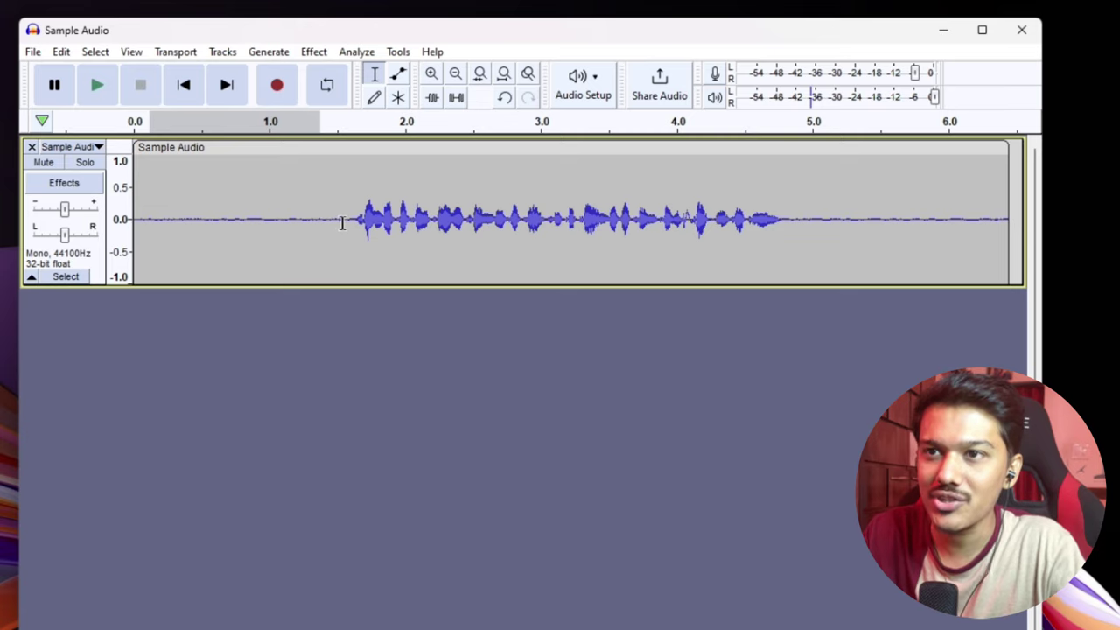
pyautogui.moveTo(332, 221); pyautogui.dragTo(147, 220)
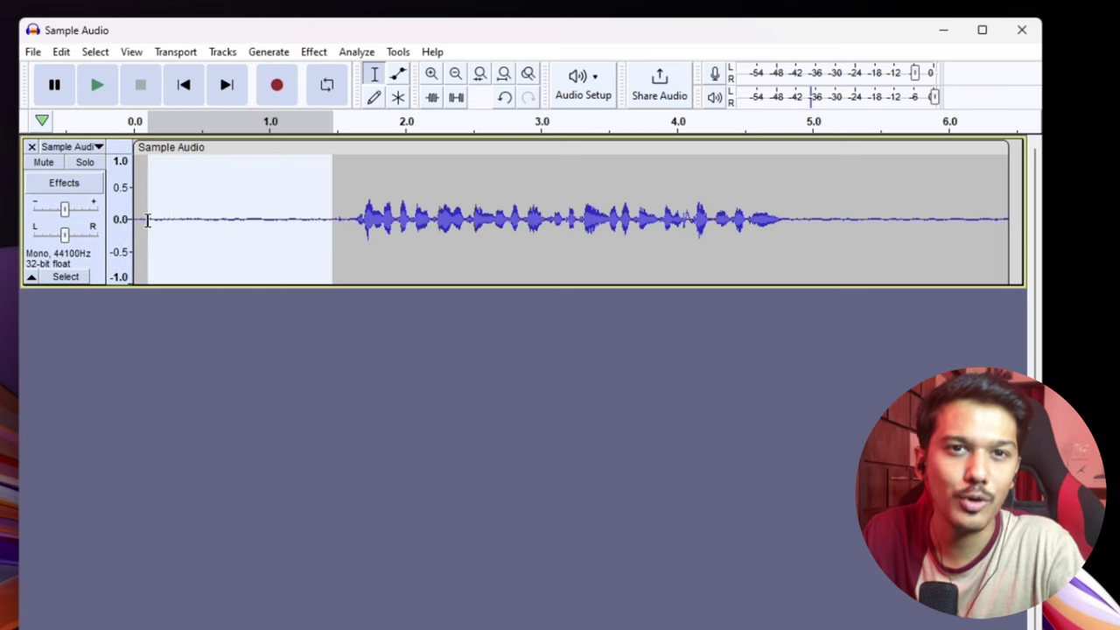
pyautogui.click(153, 227)
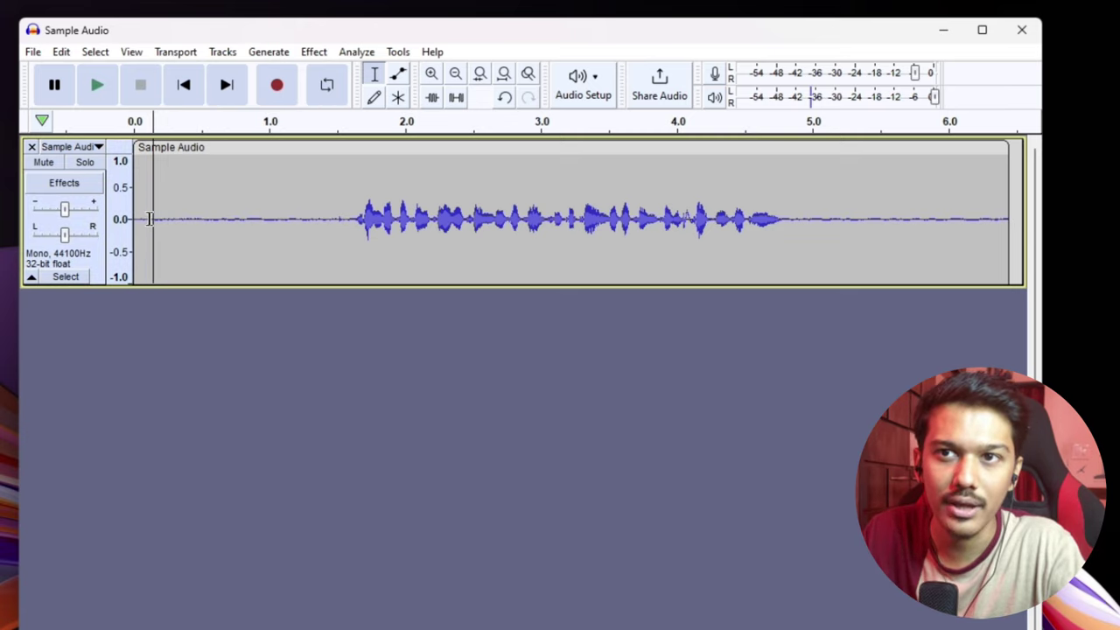
pyautogui.press('space')
pyautogui.press('space')
# Step: Capture a Noise Reduction profile from the quiet section before the speech, about 0.2 to 1.5 s
pyautogui.moveTo(153, 217); pyautogui.dragTo(328, 236)
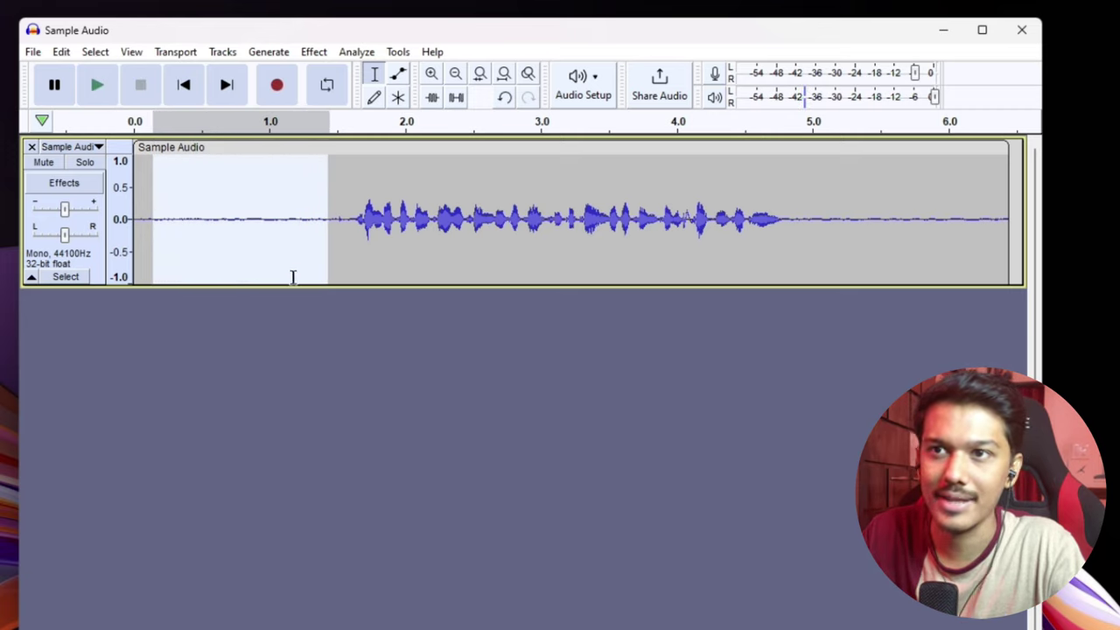
pyautogui.click(335, 230)
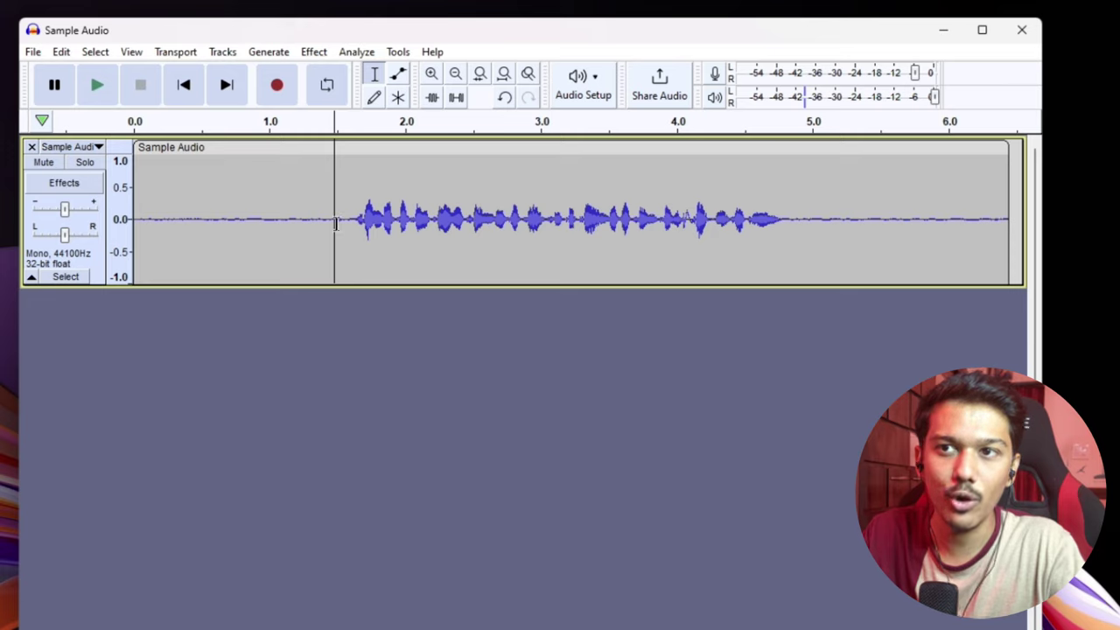
pyautogui.moveTo(340, 213); pyautogui.dragTo(161, 204)
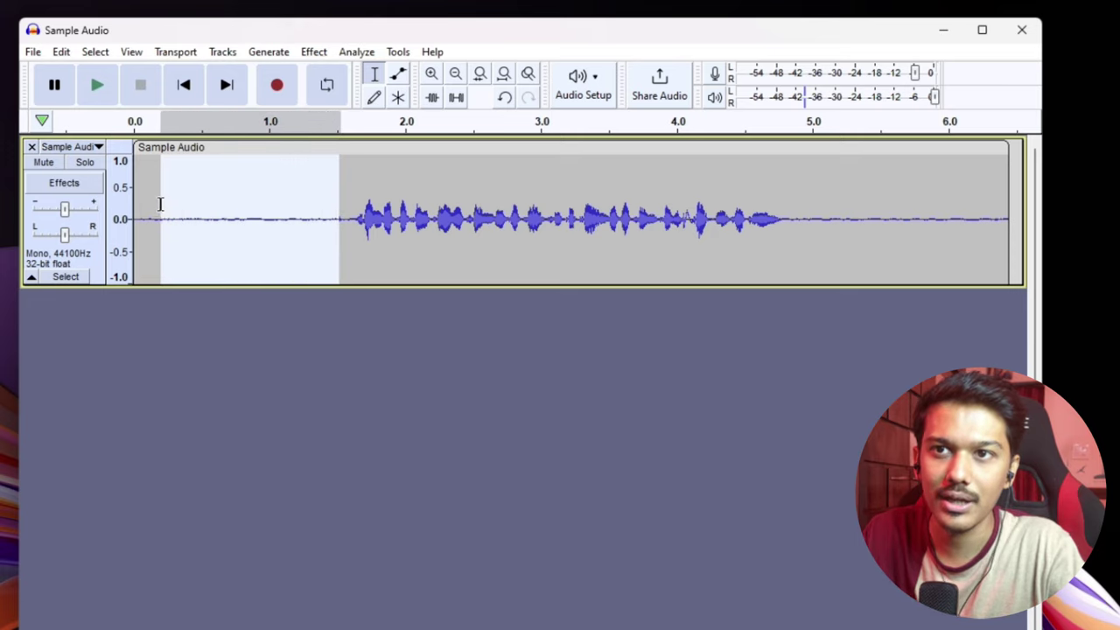
pyautogui.click(312, 54)
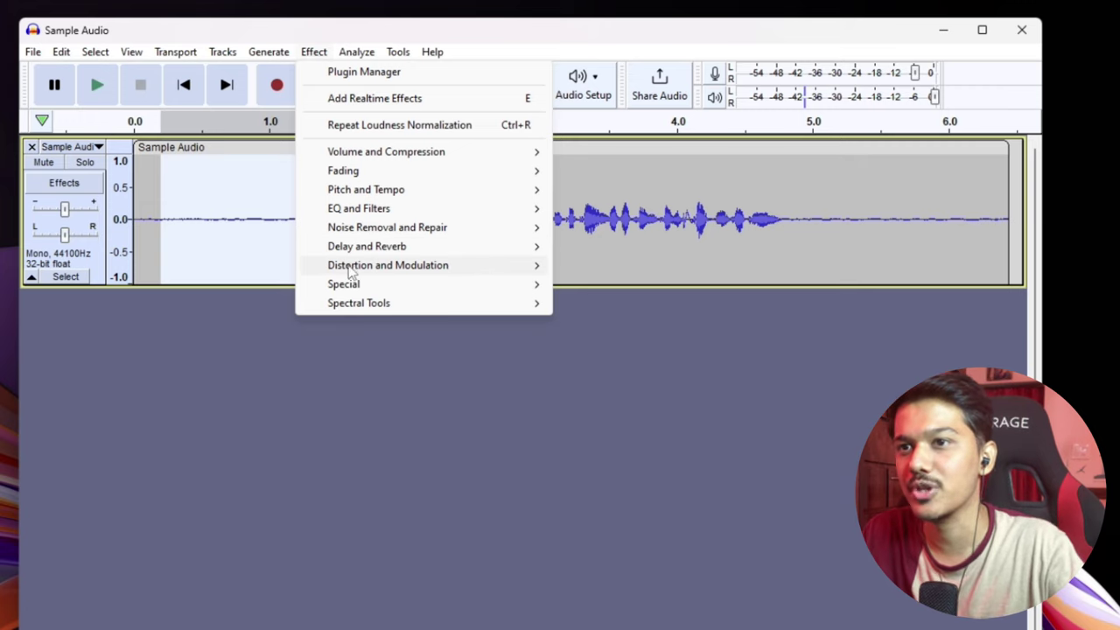
pyautogui.moveTo(359, 227)
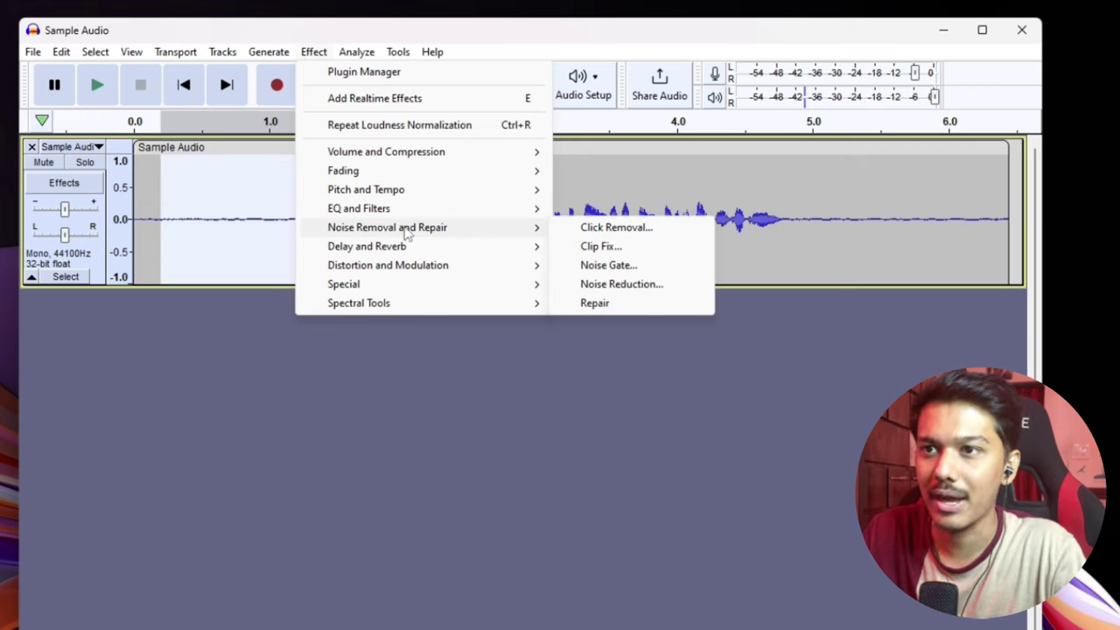
pyautogui.click(598, 286)
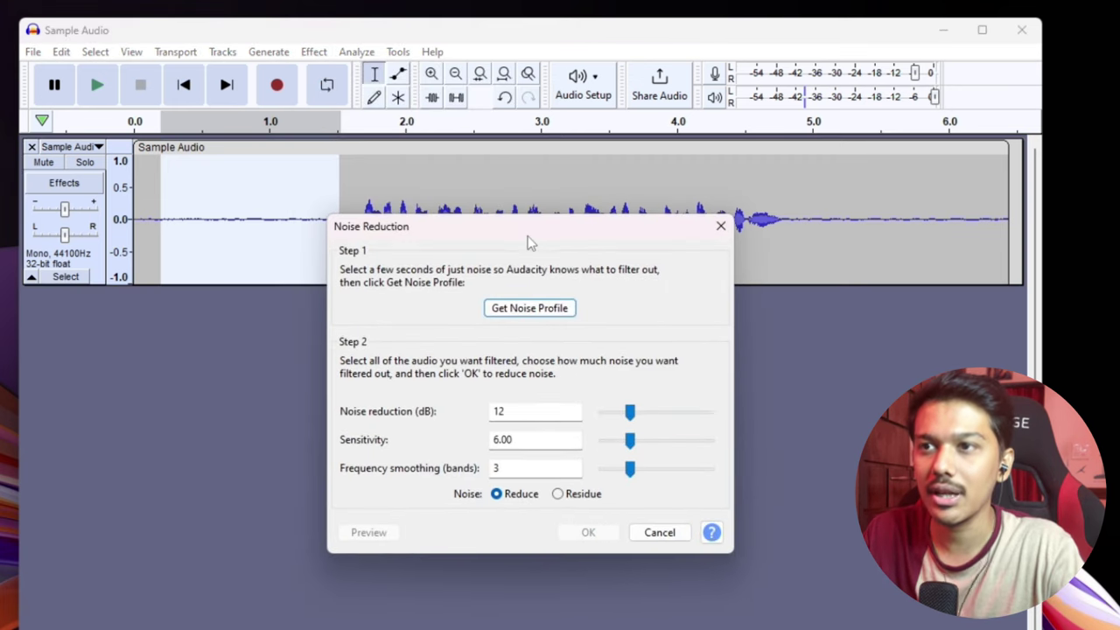
pyautogui.moveTo(528, 235); pyautogui.dragTo(515, 210)
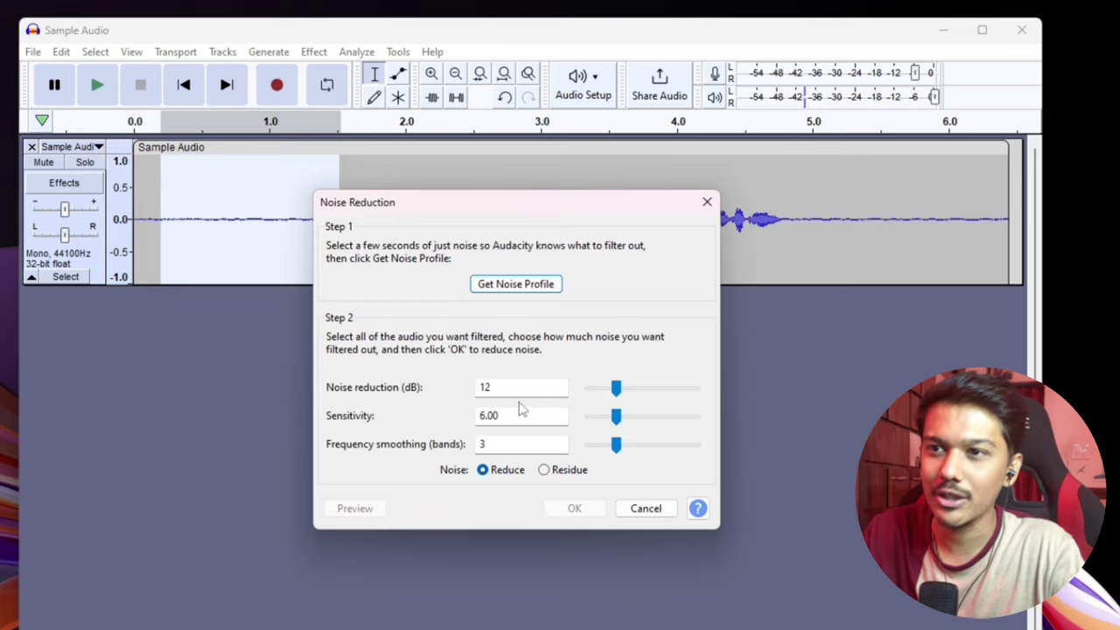
pyautogui.click(512, 286)
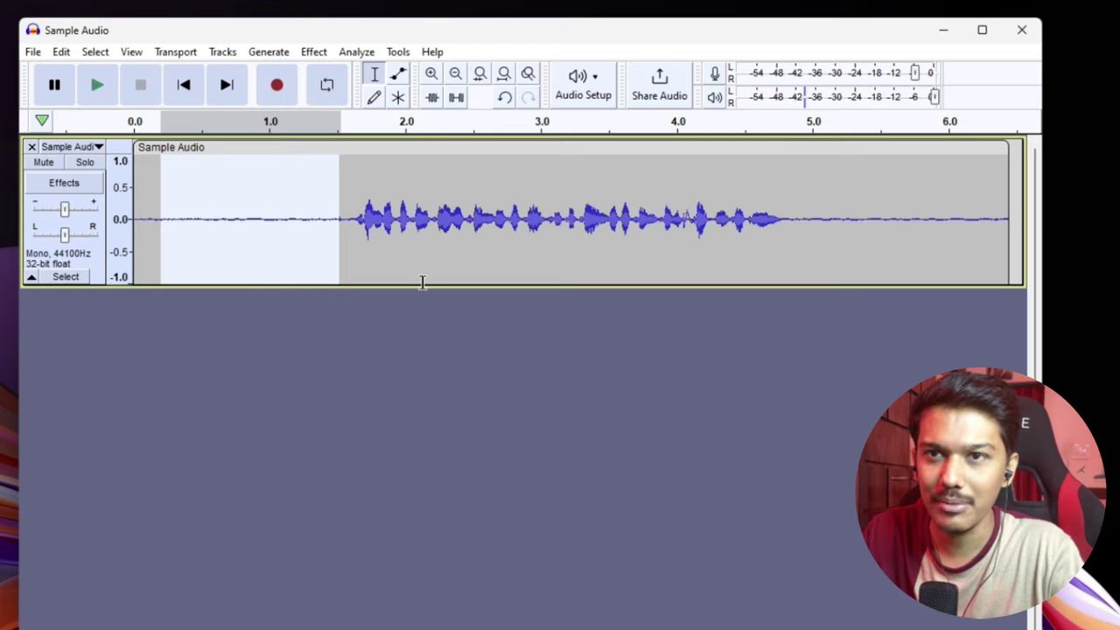
# Step: Apply Noise Reduction to the whole track with 12 dB reduction, sensitivity 6.00 and 3 frequency smoothing bands
pyautogui.click(309, 248)
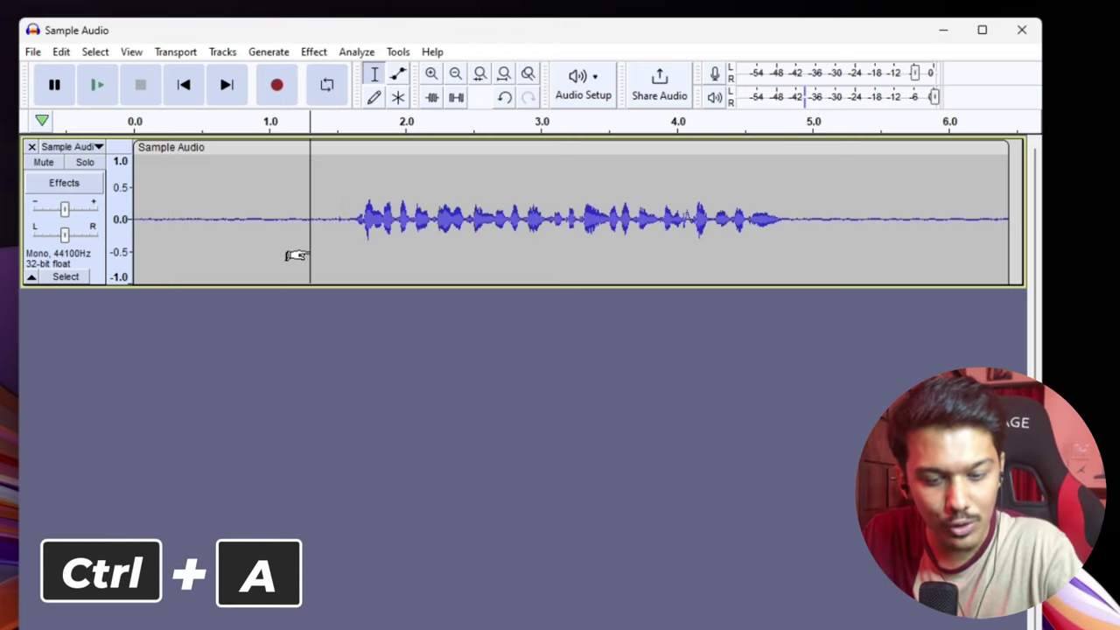
pyautogui.hotkey('ctrl', 'a')
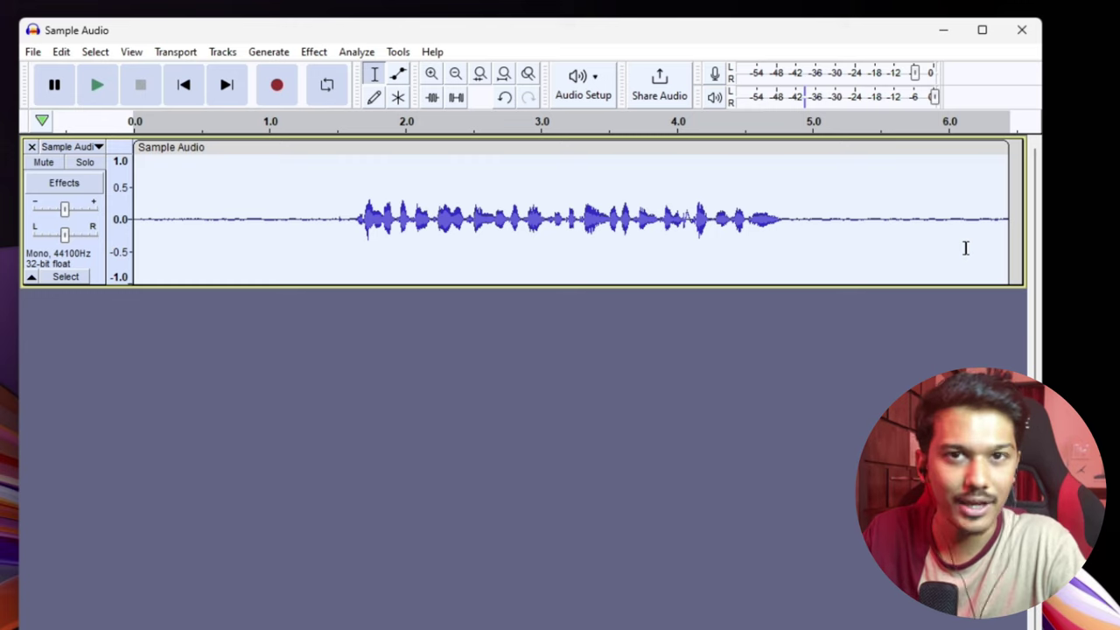
pyautogui.hotkey('ctrl', 'r')
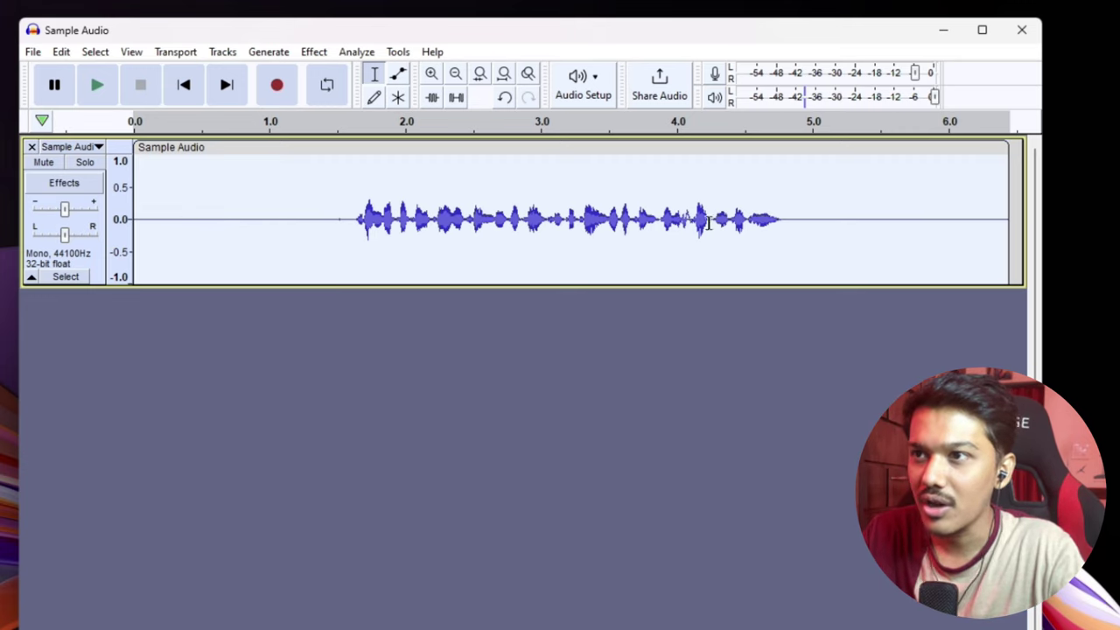
# Step: Play the noise-reduced recording from about 0.3 s through the speech, replaying the quiet opening to check for remaining noise
pyautogui.click(175, 225)
pyautogui.press('space')
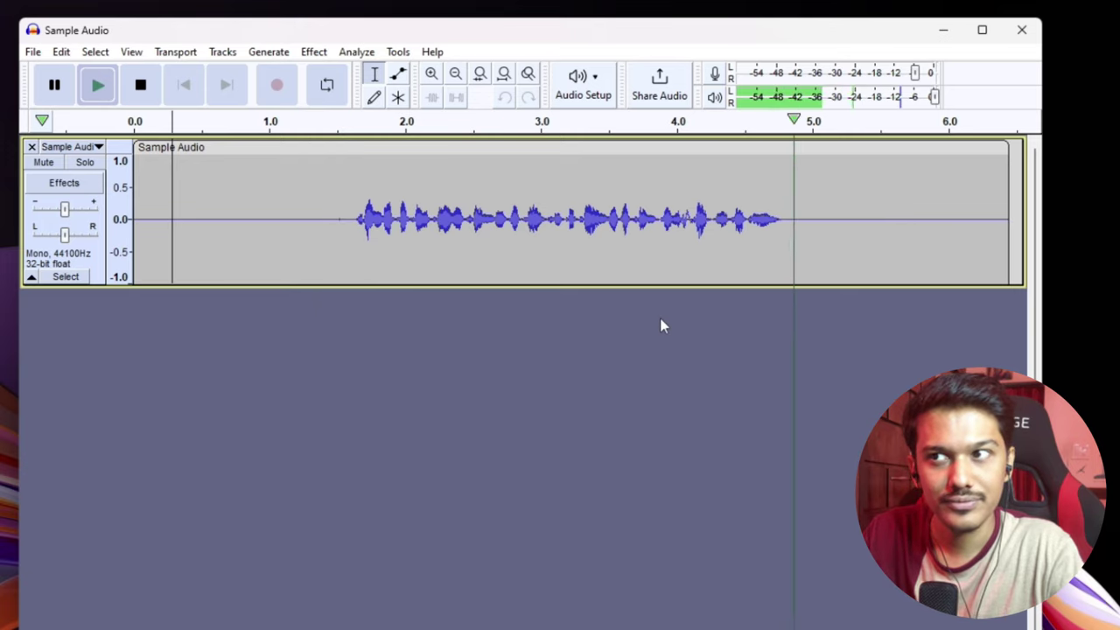
pyautogui.press('space')
pyautogui.press('space')
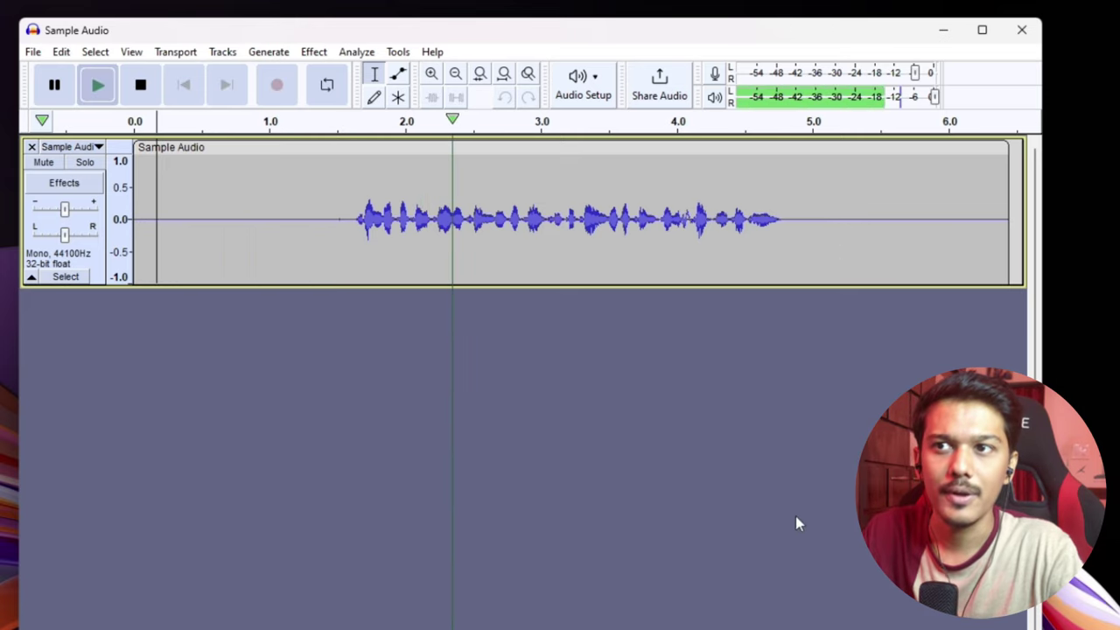
pyautogui.press('space')
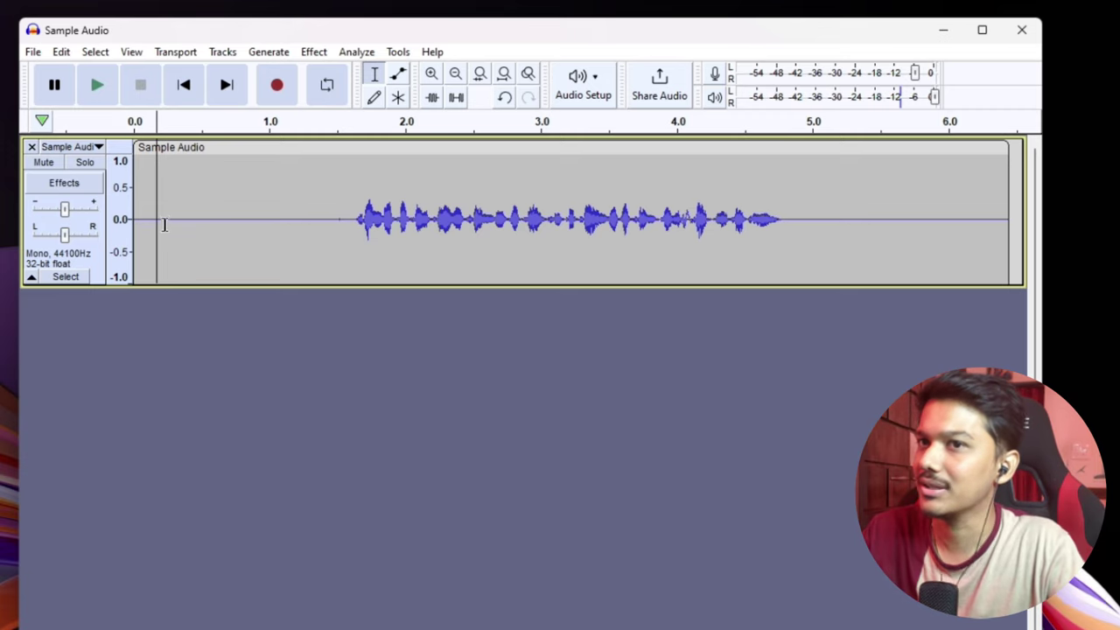
pyautogui.press('space')
pyautogui.press('space')
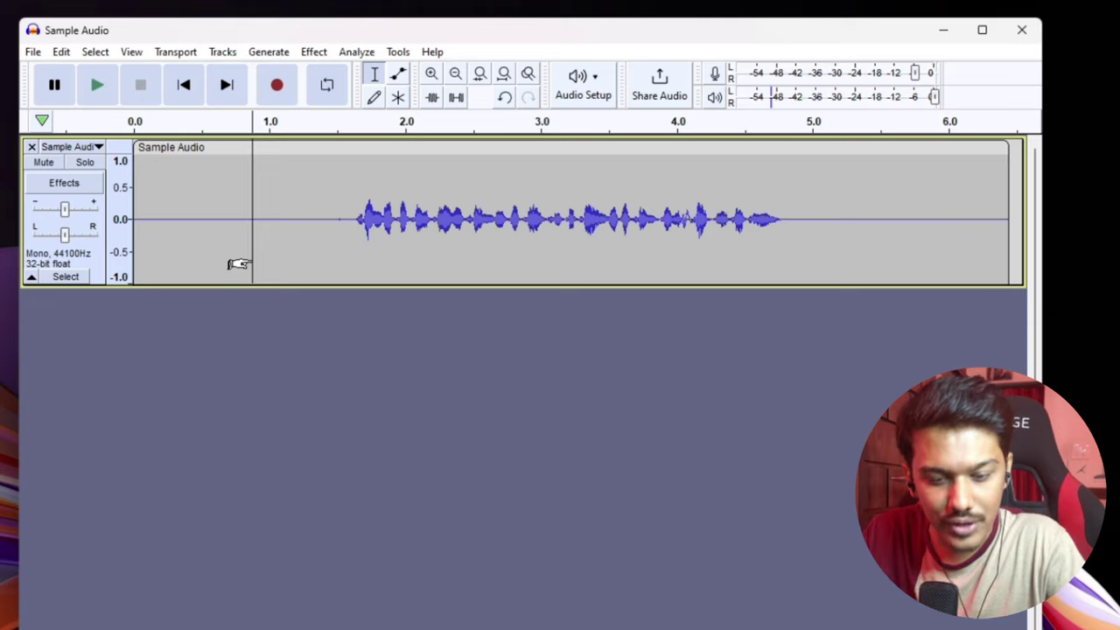
# Step: Repeat Noise Reduction on the whole track with the same settings
pyautogui.hotkey('ctrl', 'a')
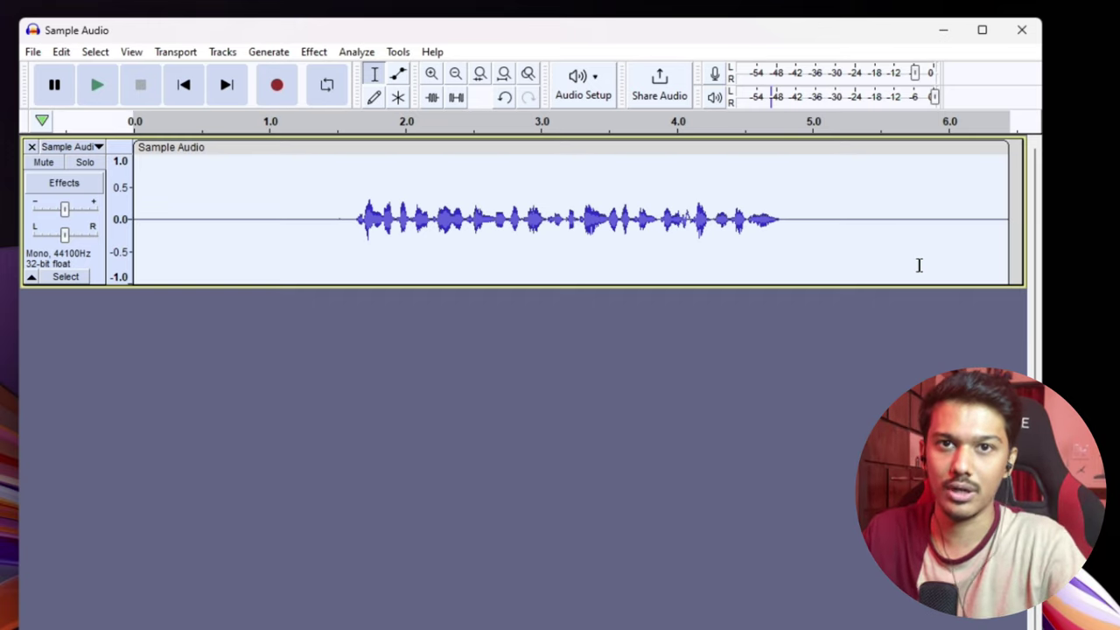
# Step: Play the track after the second noise reduction from about 0.35 s, replaying the opening to check its background noise
pyautogui.click(181, 231)
pyautogui.press('space')
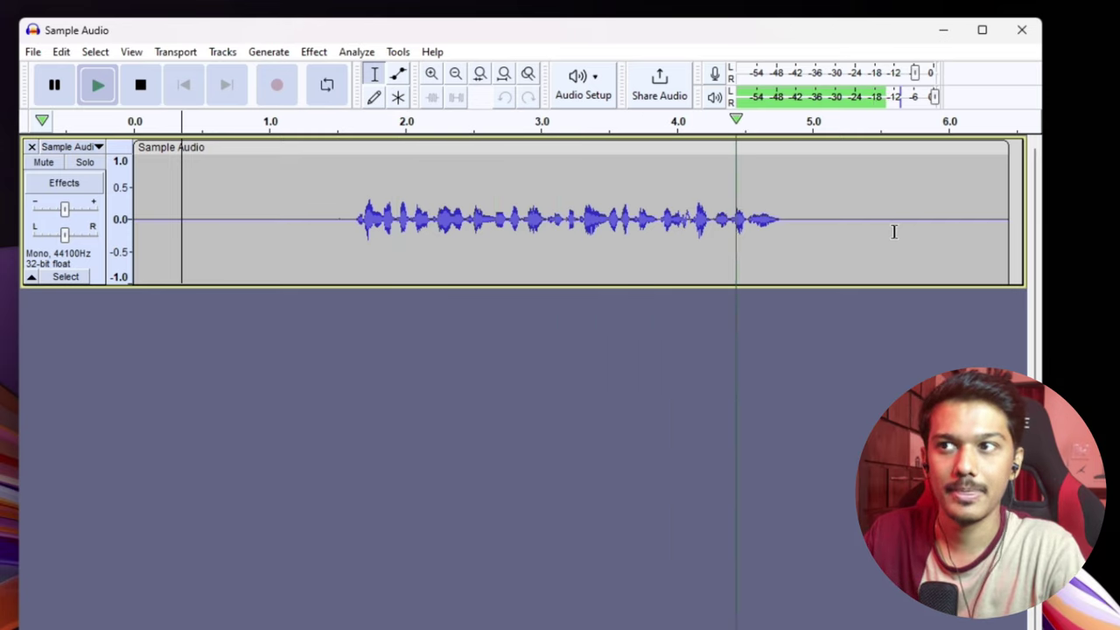
pyautogui.press('space')
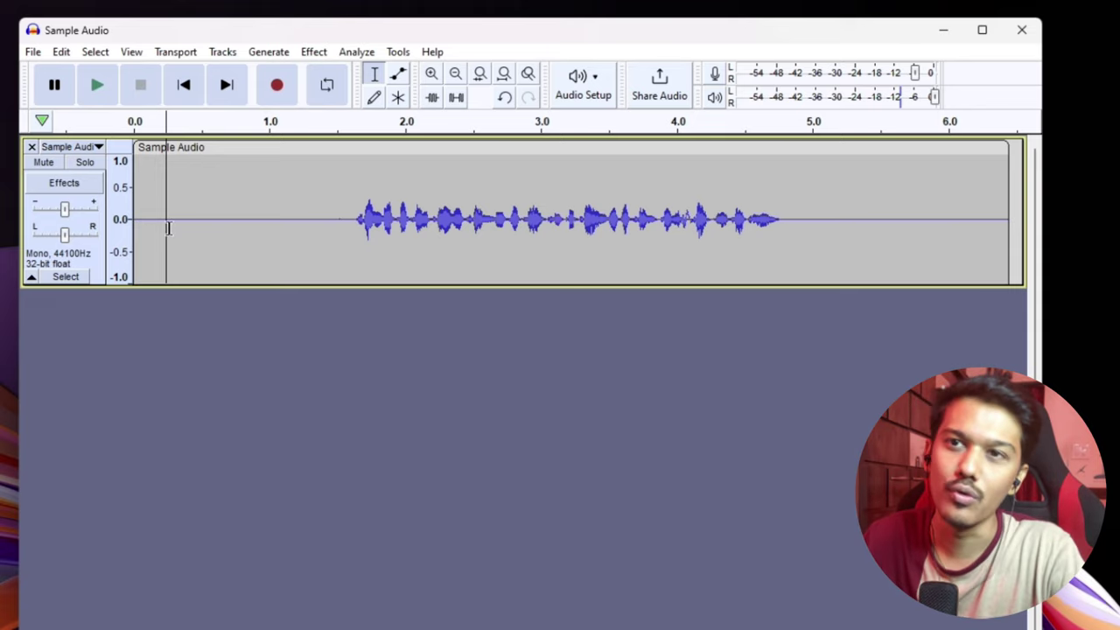
pyautogui.press('space')
pyautogui.press('space')
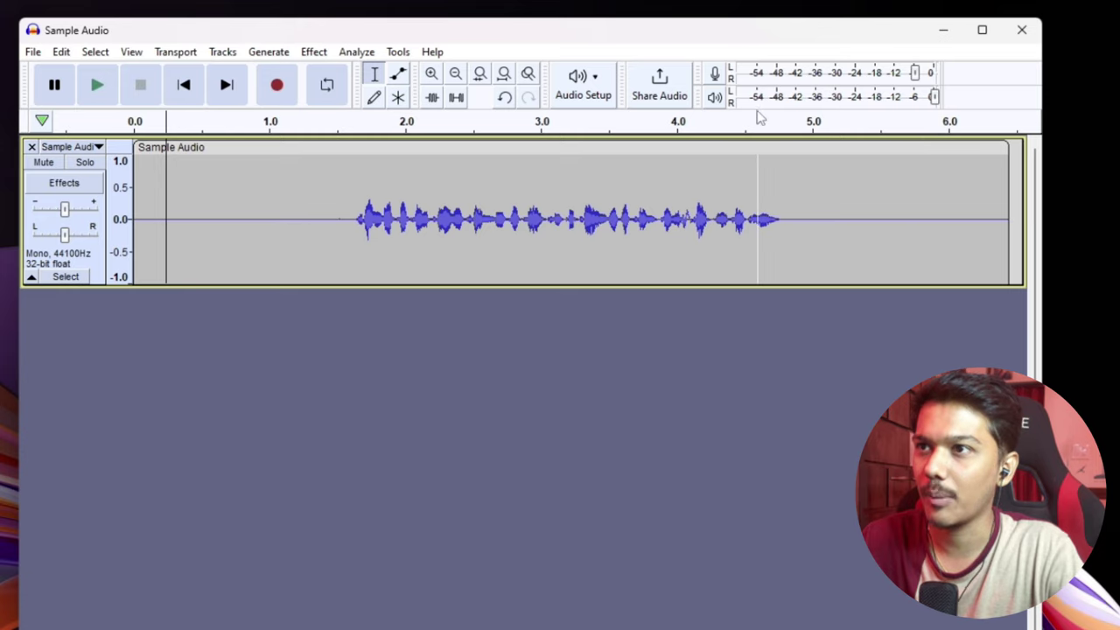
pyautogui.press('space')
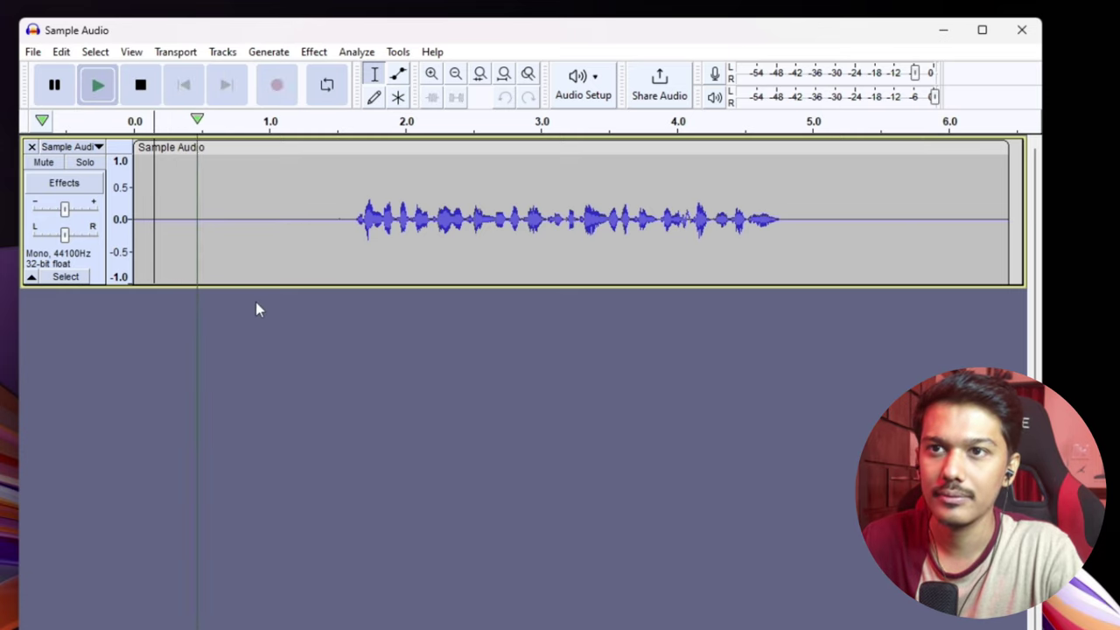